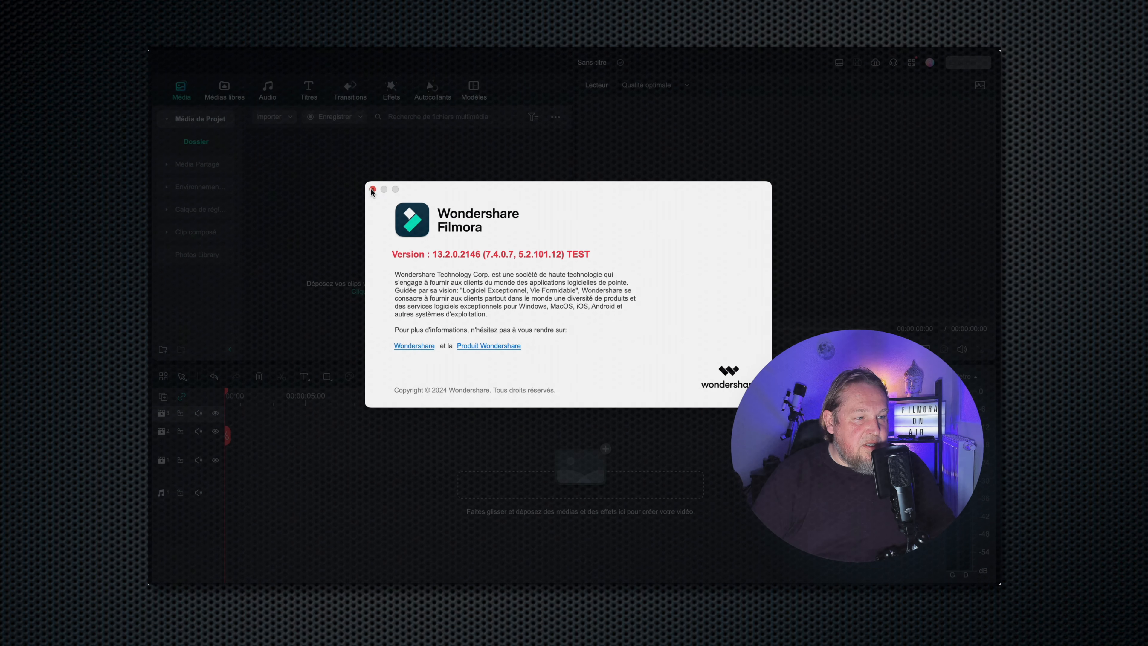
- Close the version information and draw a rectangle in the upper part of the preview frame, about 33% wide and 34% high
click(372, 190)
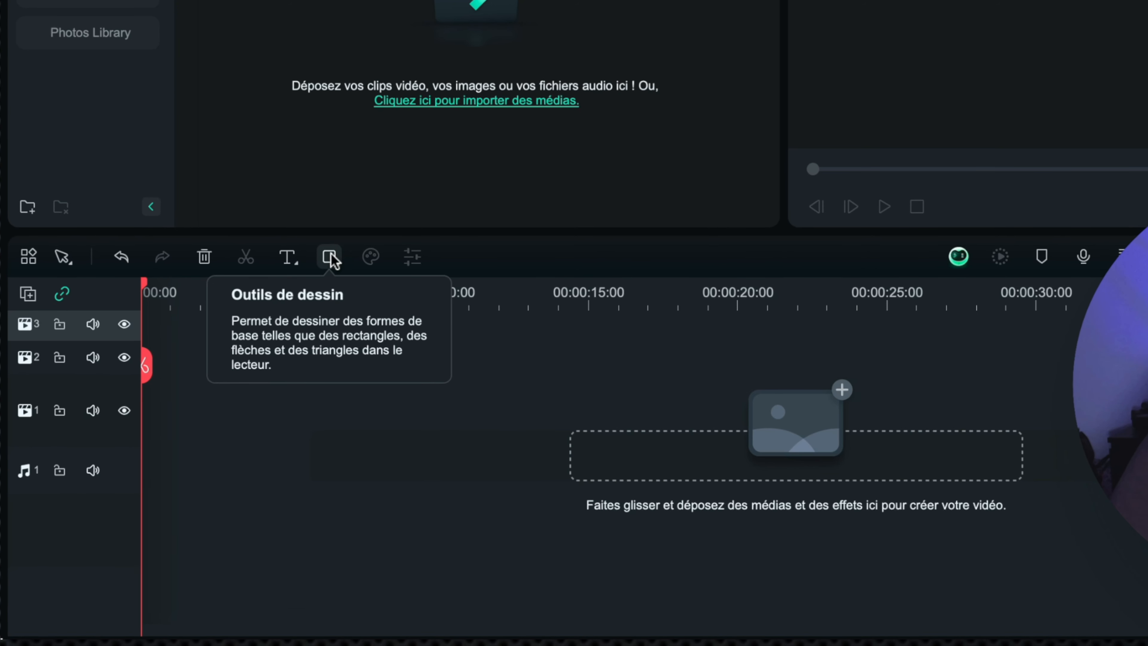
click(332, 256)
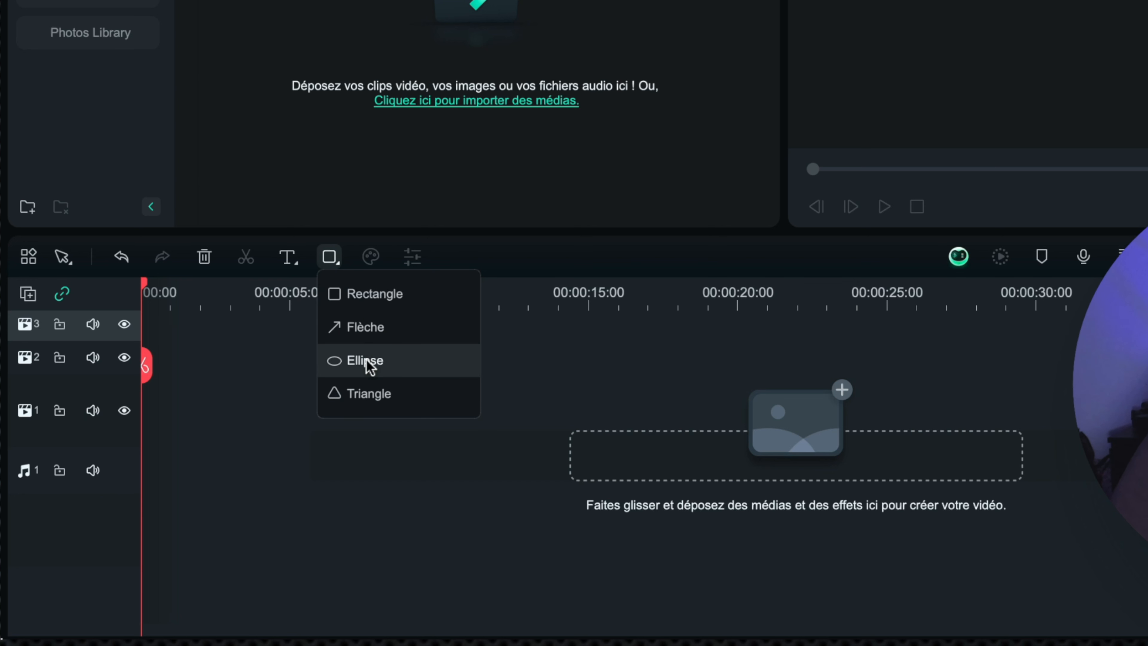
click(372, 294)
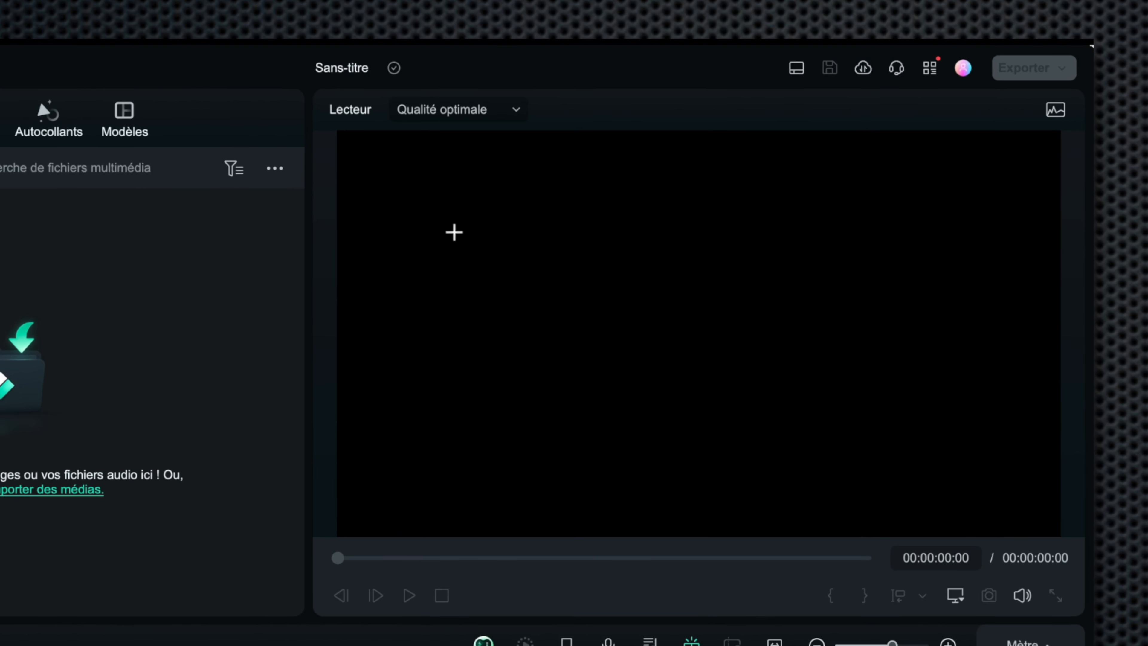
drag(454, 232, 624, 335)
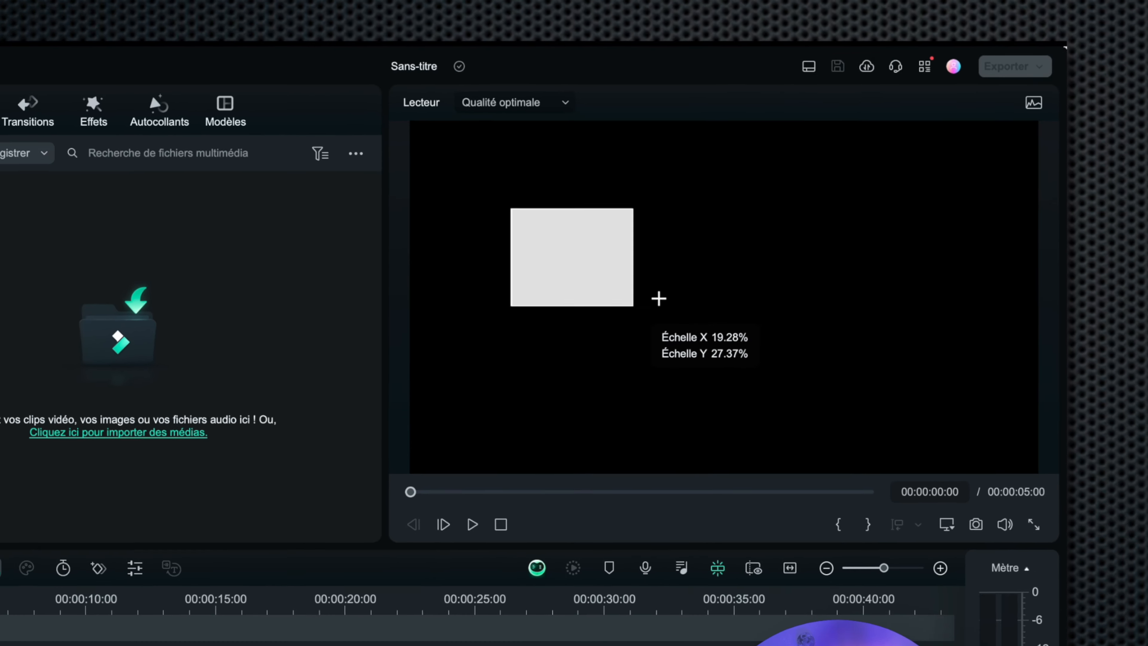
drag(659, 298, 719, 329)
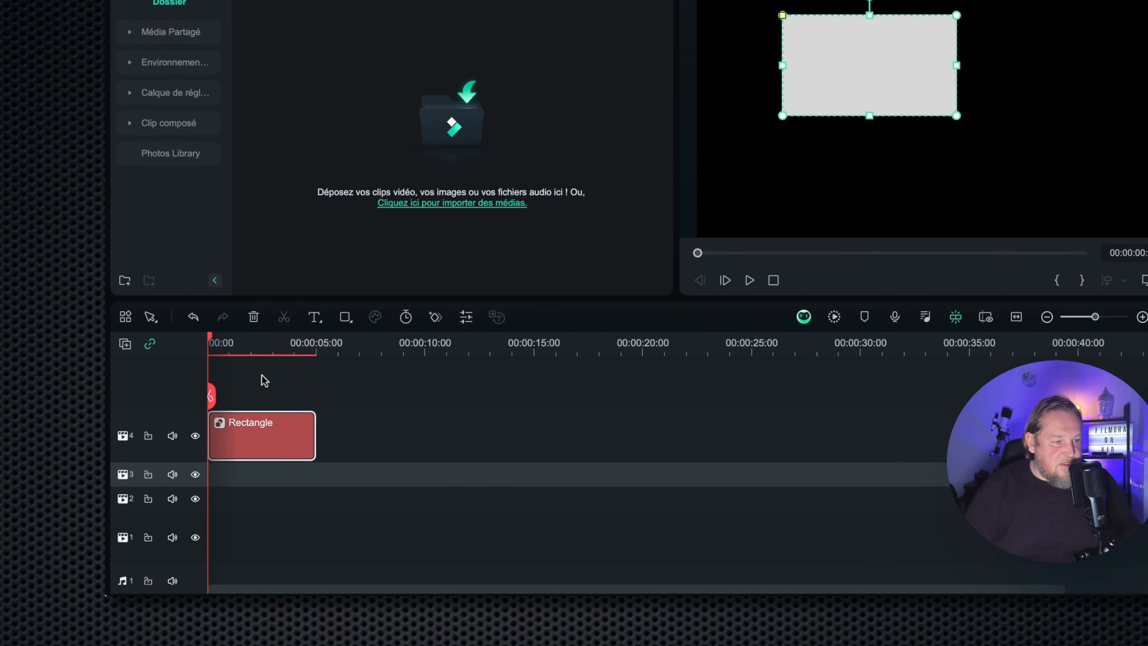
- Extend the Rectangle clip on the timeline to 12 seconds and open its shape properties
drag(317, 404, 524, 367)
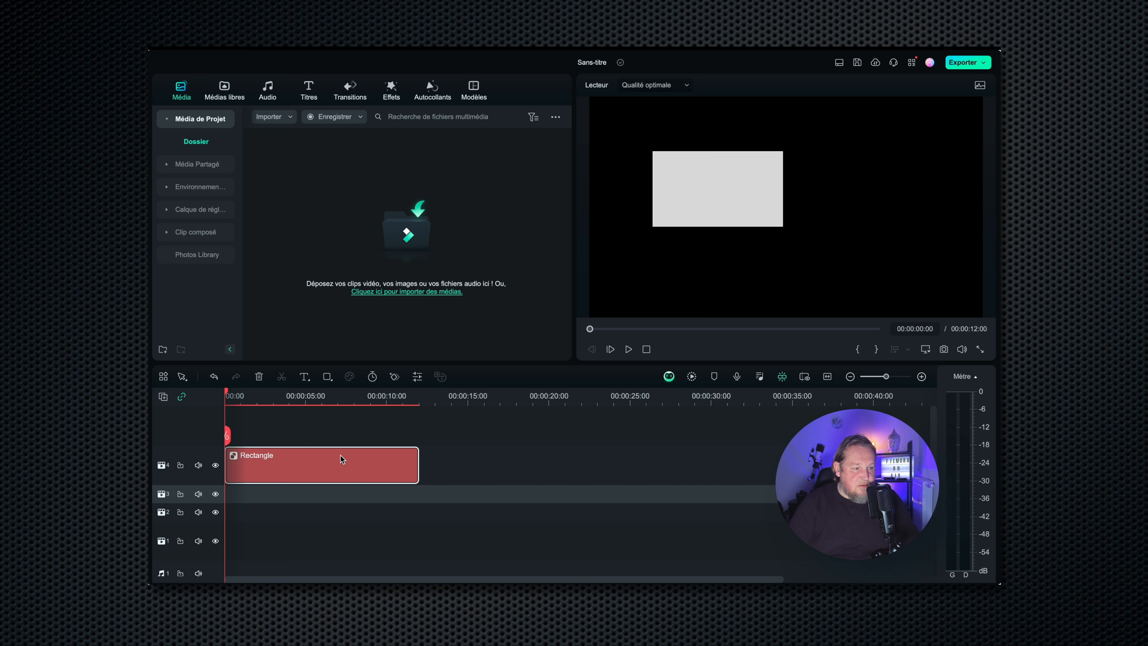
click(705, 184)
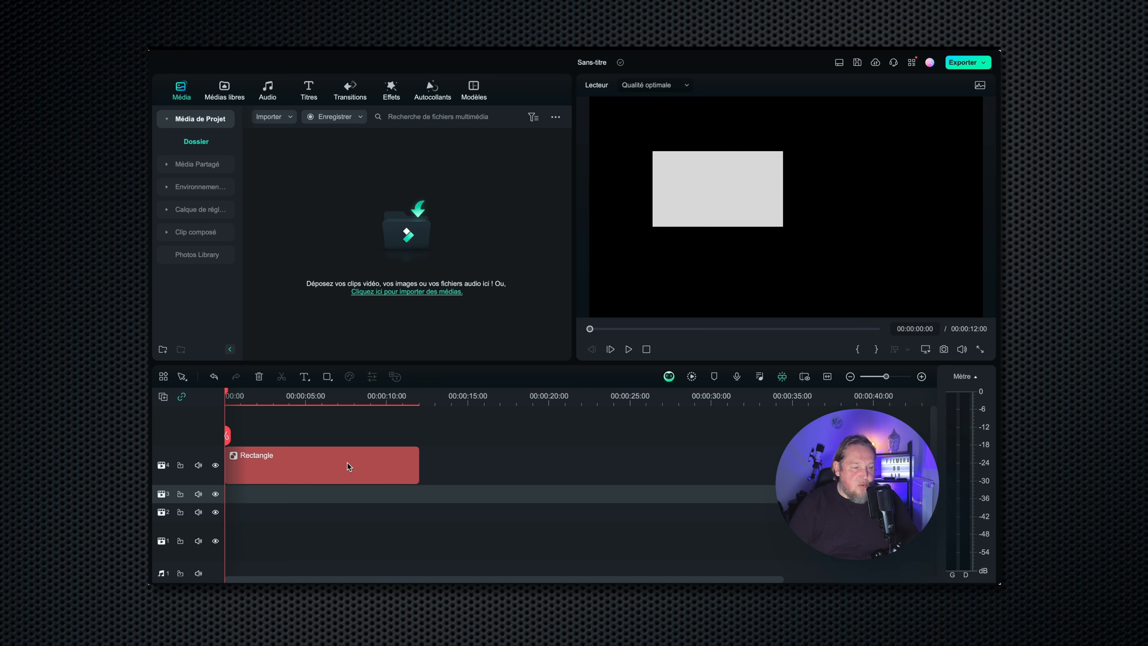
double_click(347, 463)
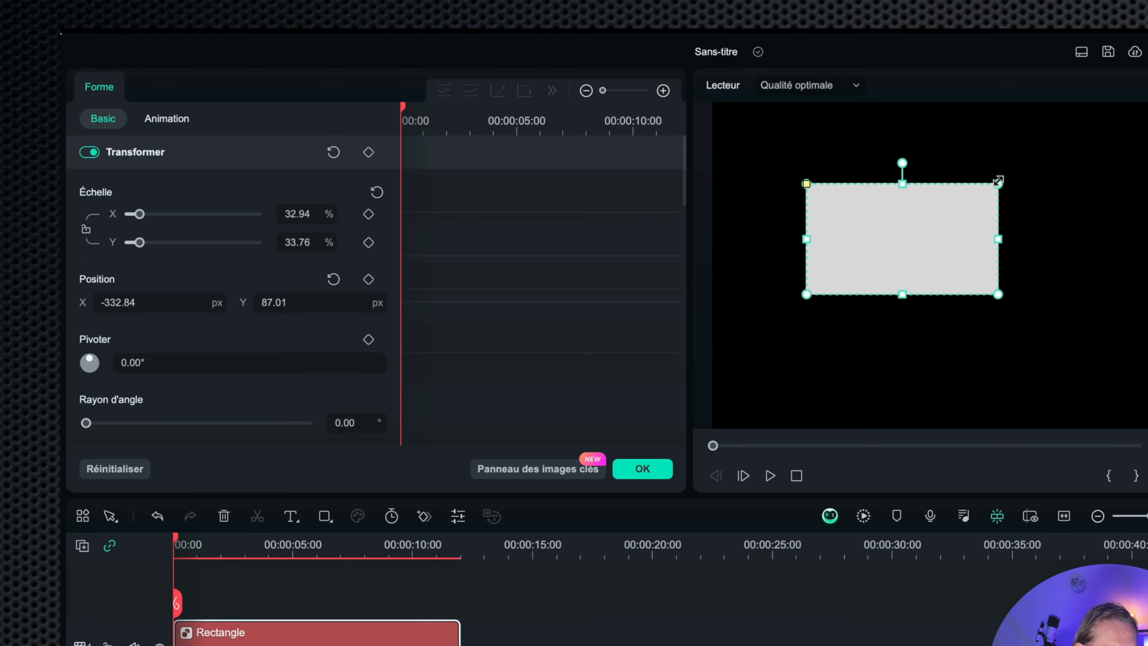
- Resize the rectangle in the preview to about 65% by 49%, rotate it about 24° and move it to about X -52, Y -9 px
drag(998, 181, 1084, 134)
drag(1083, 213, 1147, 213)
click(994, 310)
click(994, 252)
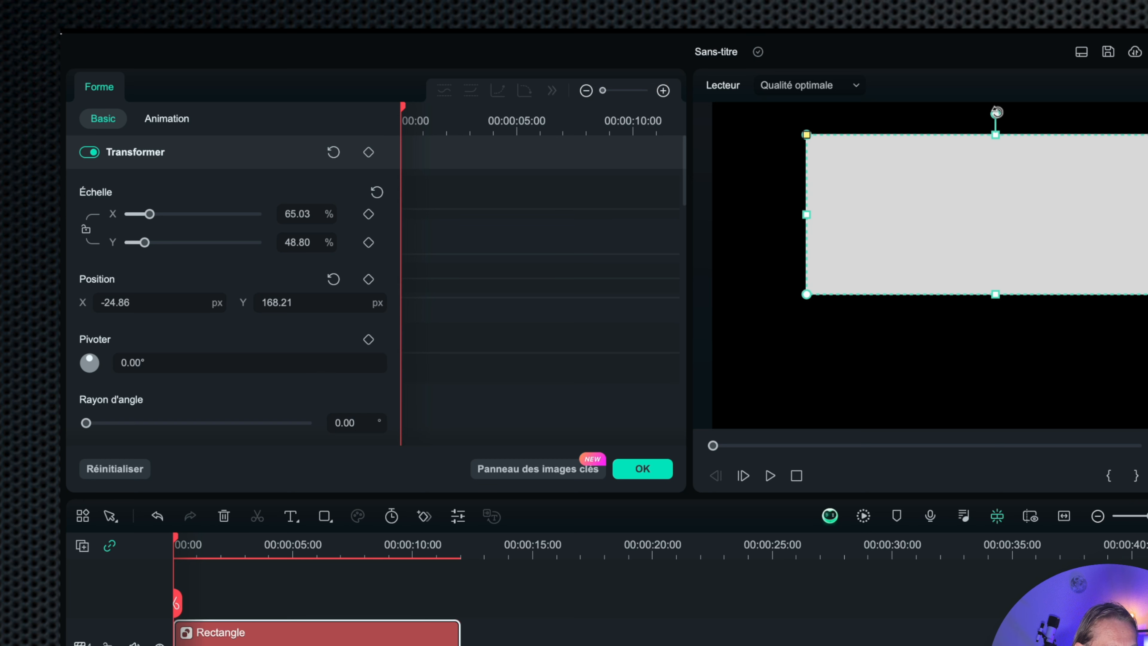
drag(997, 113, 1037, 121)
drag(970, 244, 962, 297)
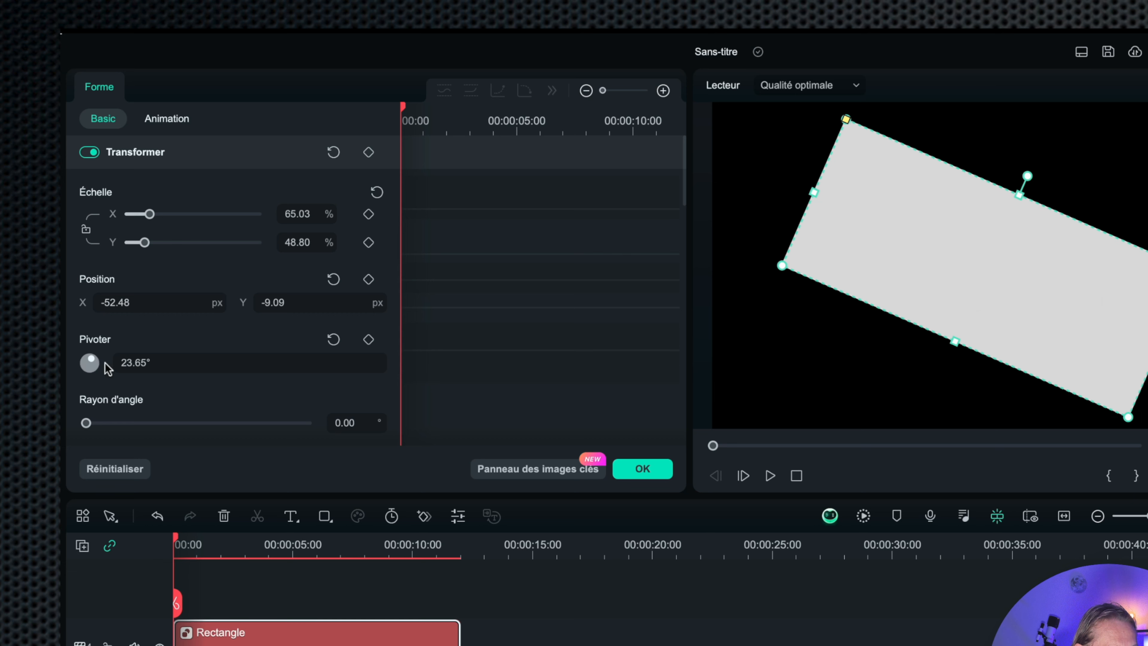
- Set the rectangle's rotation to 0°, scale to 31.58% by 15.79% and position to X -174.48, Y 134.91 px
drag(90, 363, 90, 358)
drag(149, 213, 140, 214)
drag(142, 241, 132, 242)
drag(189, 300, 158, 299)
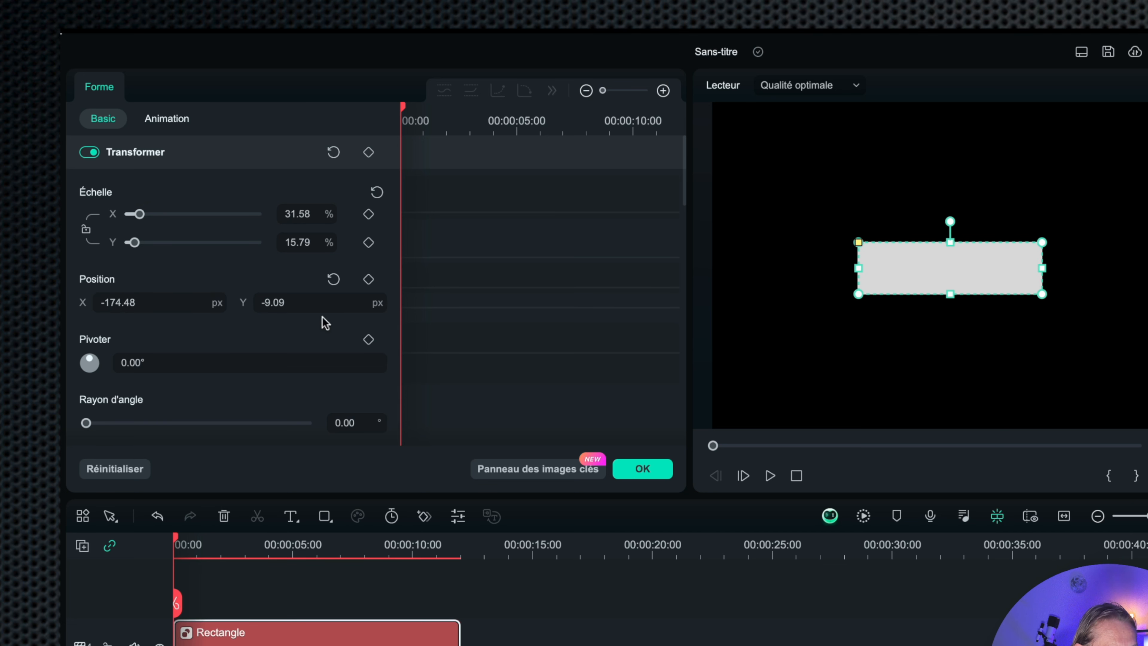
drag(326, 305, 308, 303)
- Change the rectangle's fill to the custom purple #780ad9 and confirm the shape properties
scroll(244, 333, down, 5)
scroll(245, 332, down, 4)
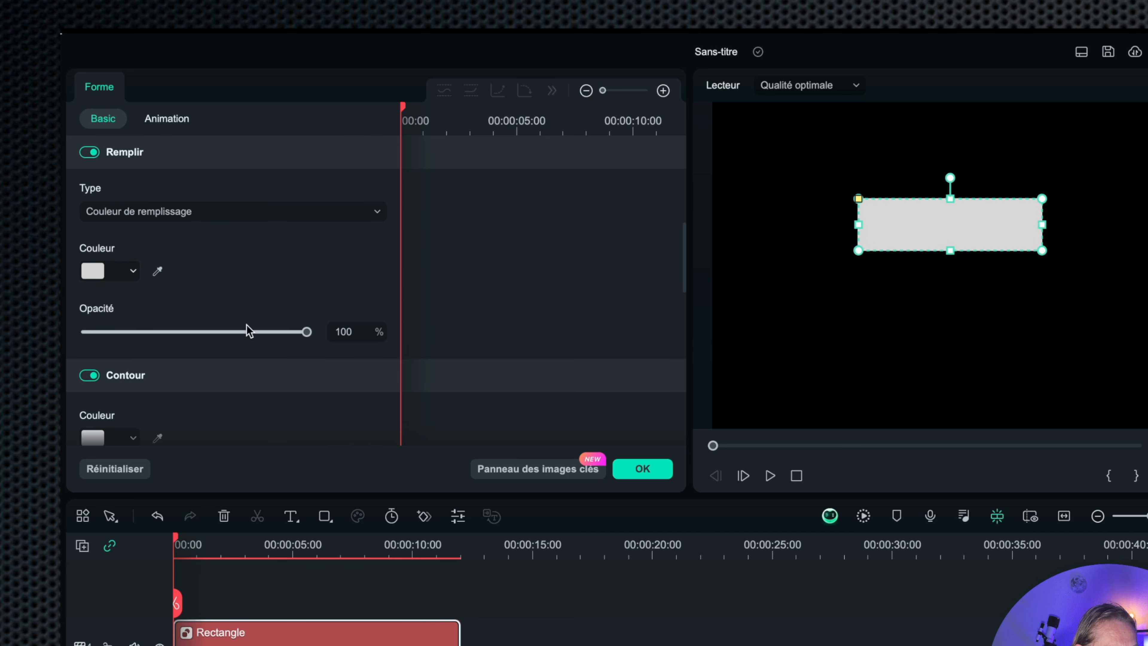
click(132, 272)
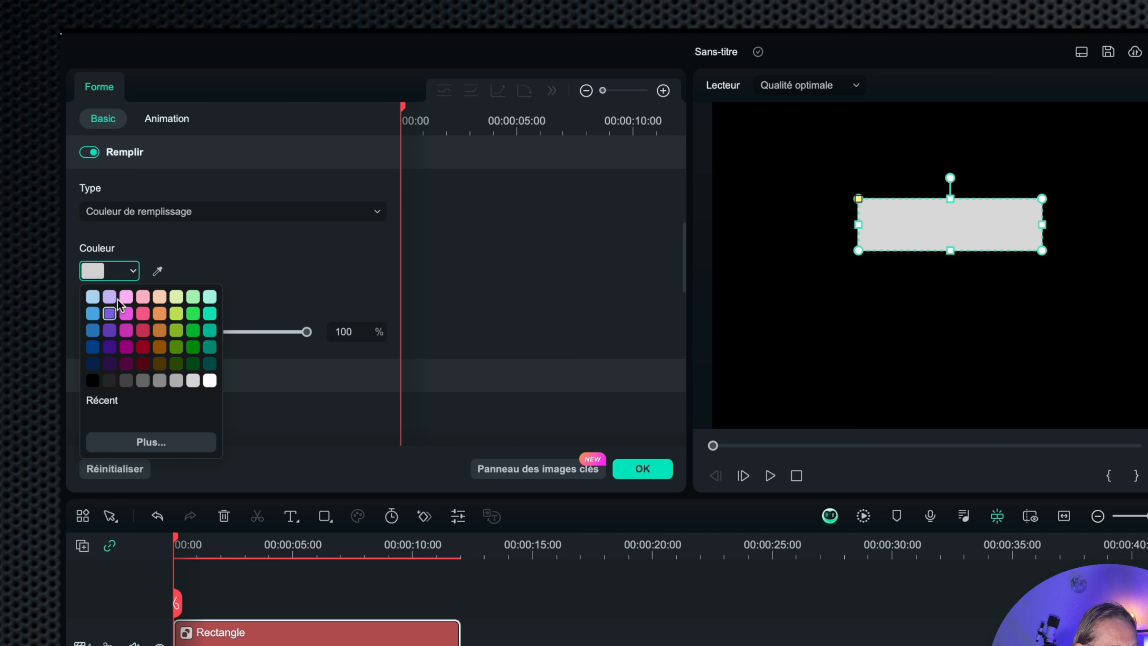
click(155, 443)
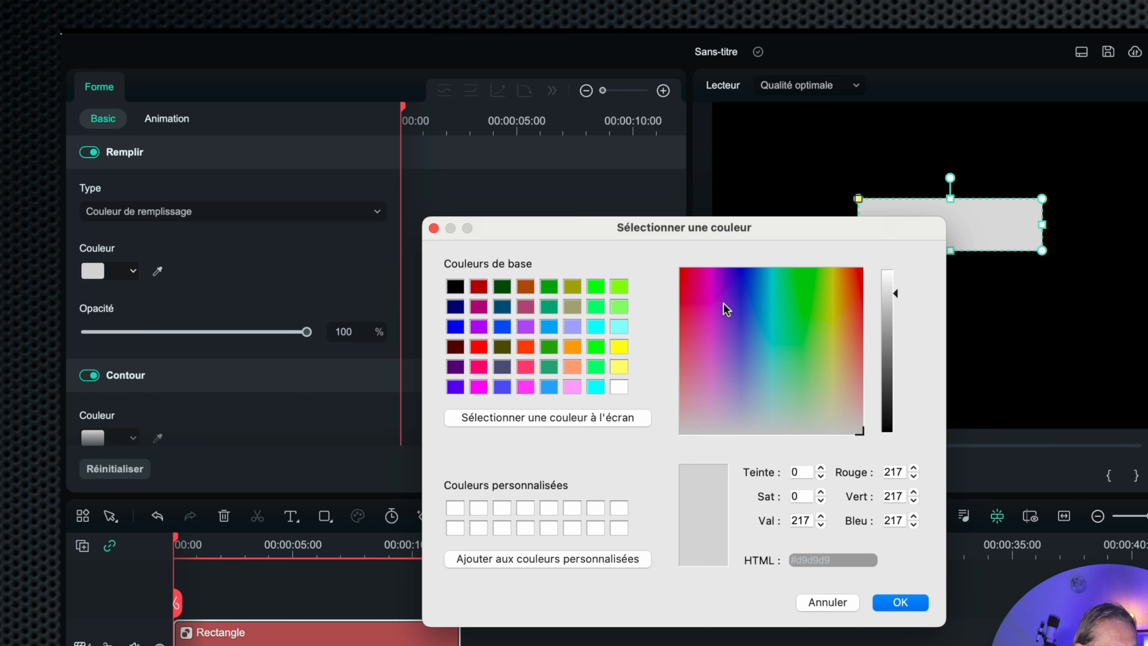
click(724, 305)
click(788, 308)
click(752, 332)
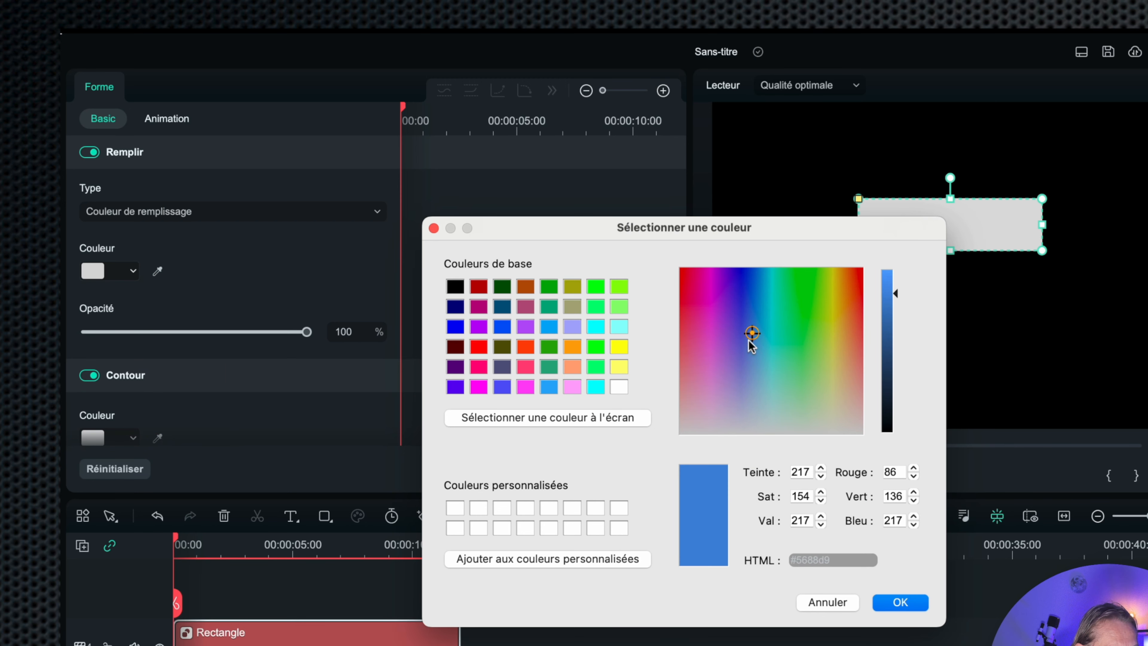
click(735, 293)
click(741, 292)
click(724, 277)
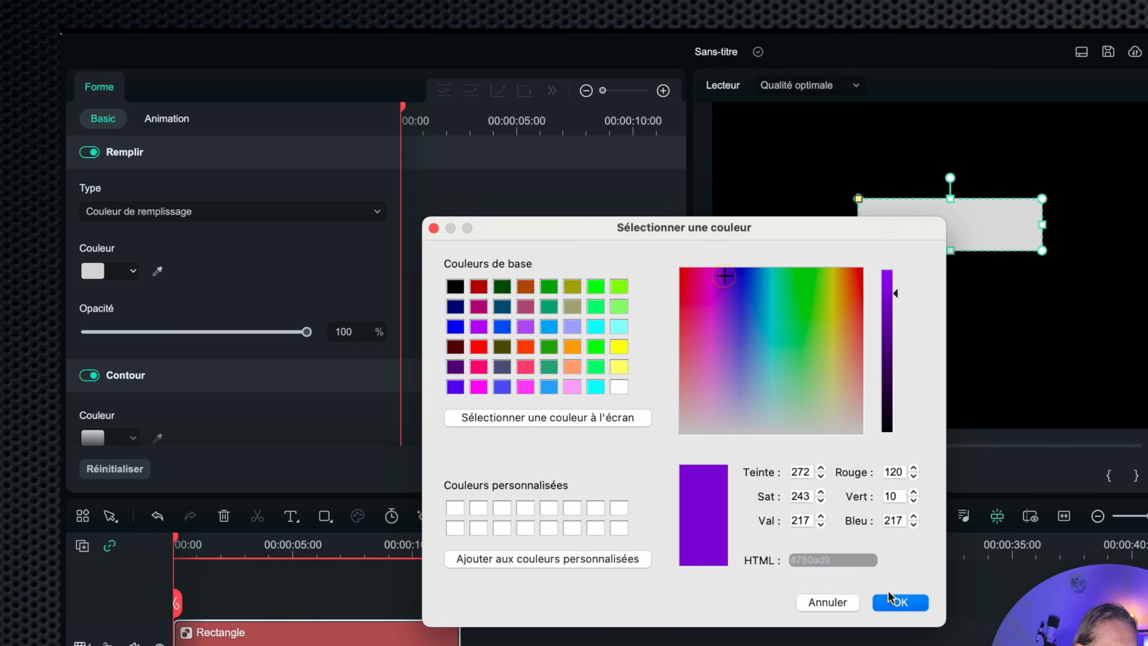
click(900, 601)
mouse_move(307, 332)
mouse_down()
mouse_move(134, 331)
mouse_move(311, 334)
mouse_up()
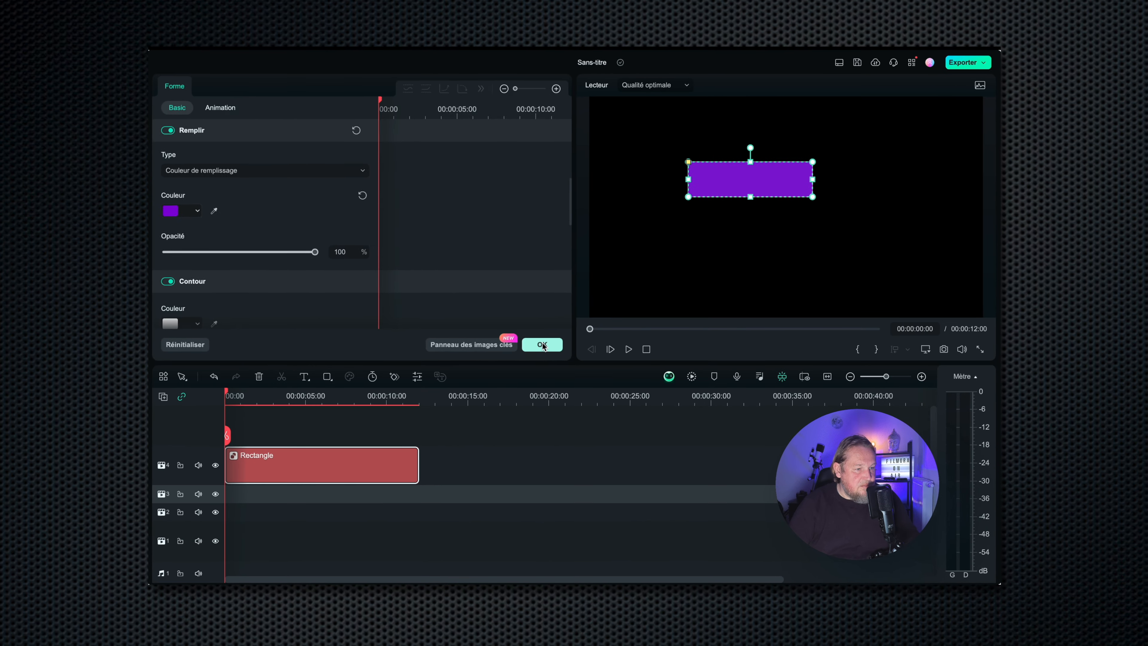
click(644, 471)
- Add the 4K waterfall video from the Pexels free media to track 3, beneath the Rectangle clip
click(224, 91)
scroll(397, 253, down, 2)
drag(498, 310, 285, 492)
- Set the rectangle's fill opacity to 65% and look at the predefined animations available for the shape
double_click(290, 463)
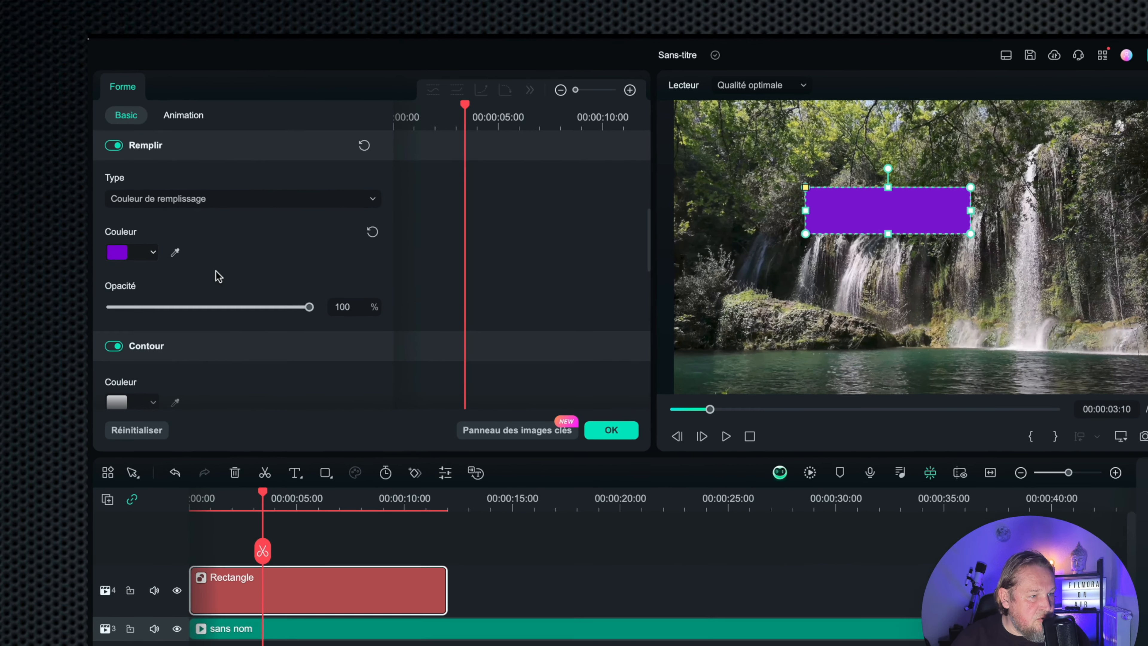
drag(306, 333, 231, 343)
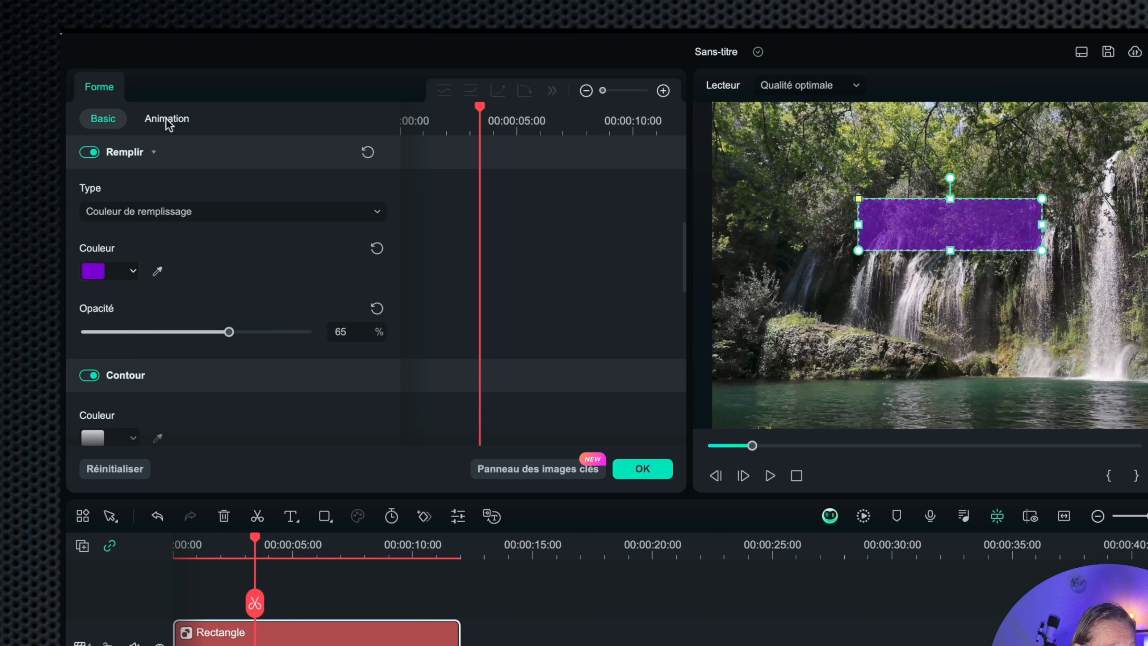
click(176, 122)
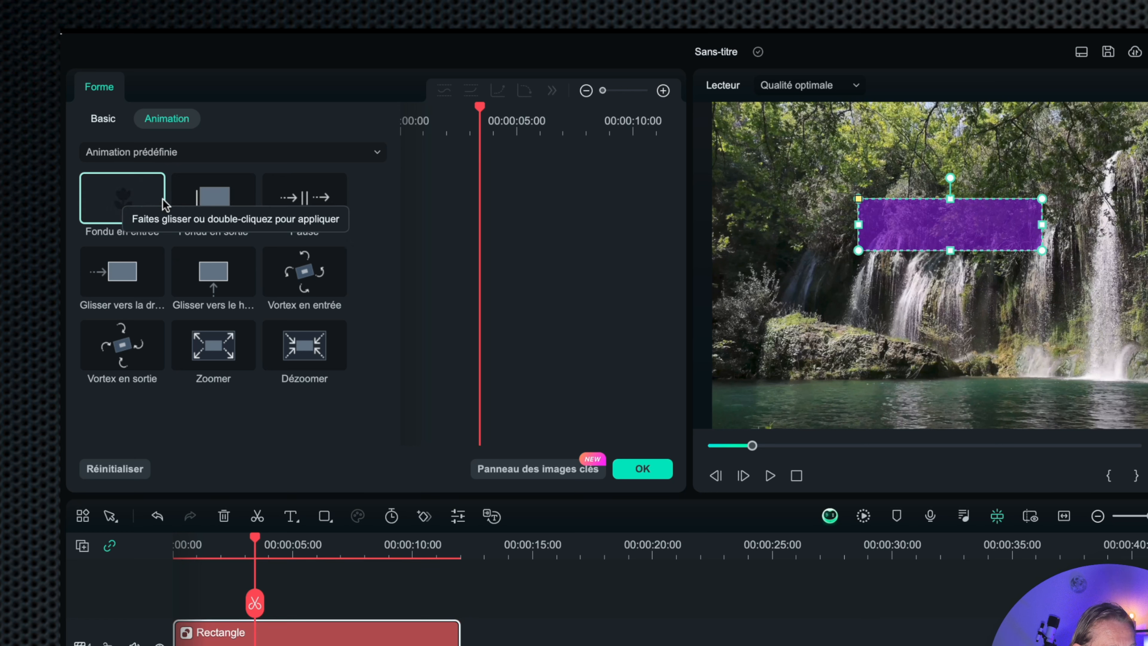
click(104, 120)
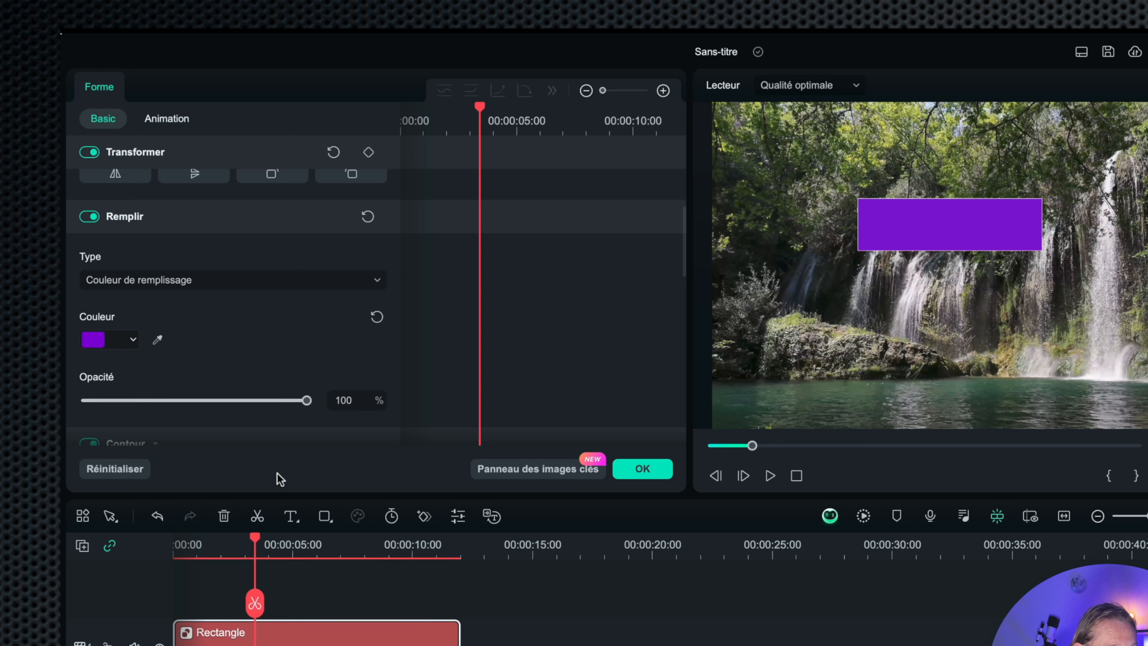
- Keyframe the rectangle's X position at -1277.48 px at 2 seconds and 4.52 px at about 7 seconds, and confirm
drag(255, 538, 218, 541)
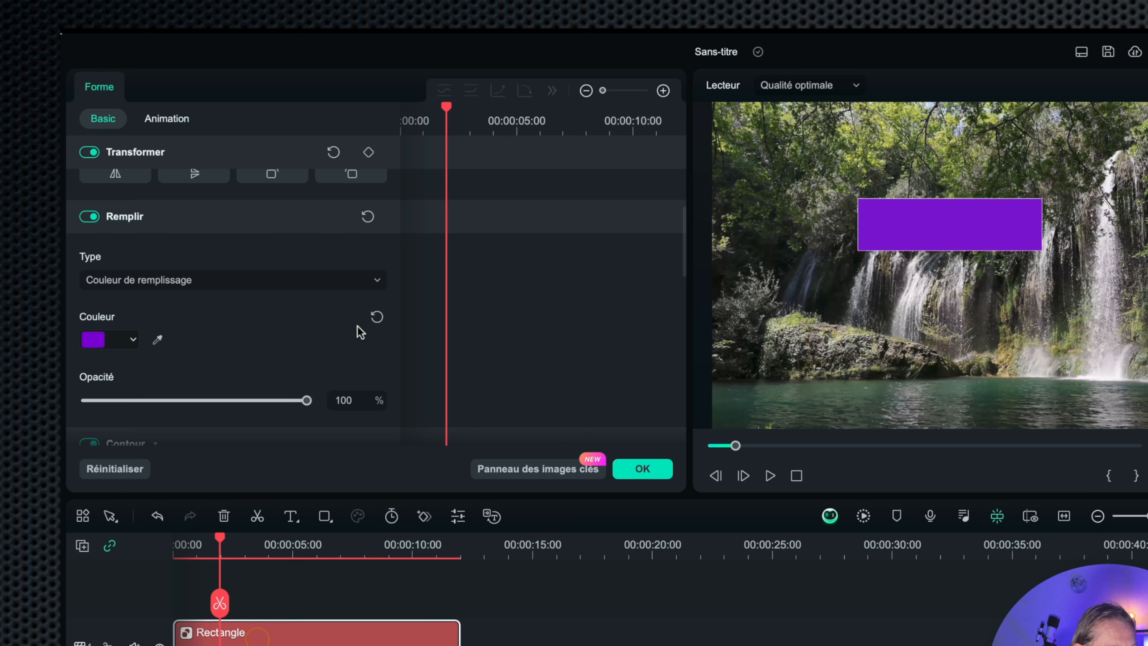
scroll(357, 326, up, 10)
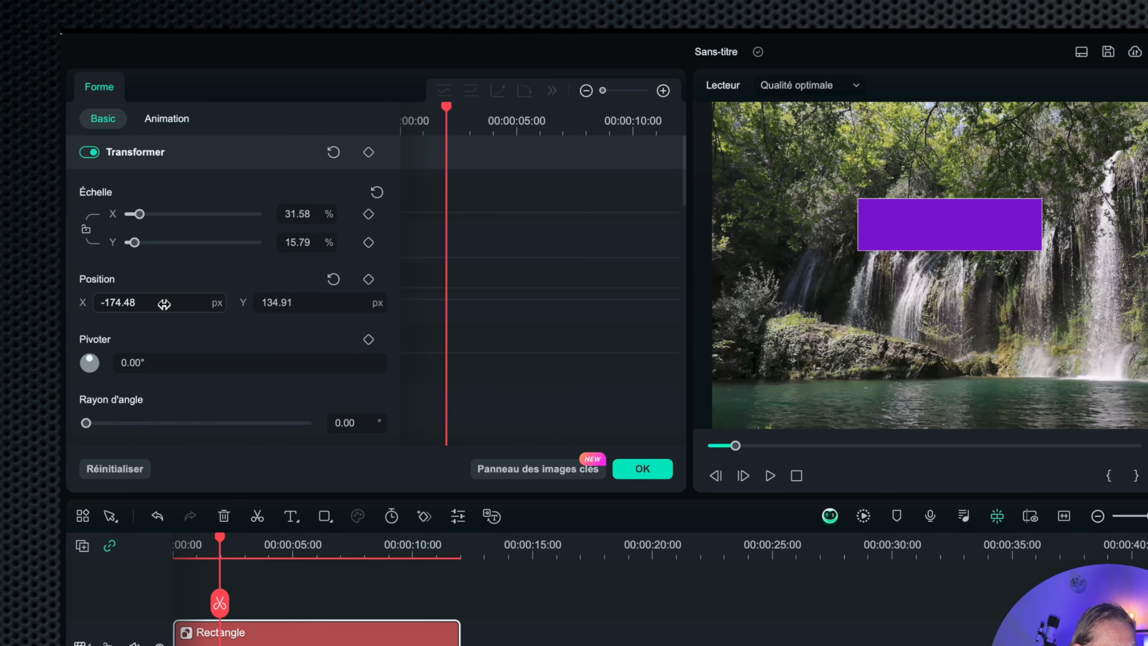
mouse_move(163, 302)
mouse_down()
mouse_move(318, 300)
mouse_move(162, 292)
mouse_move(190, 302)
mouse_move(172, 301)
mouse_up()
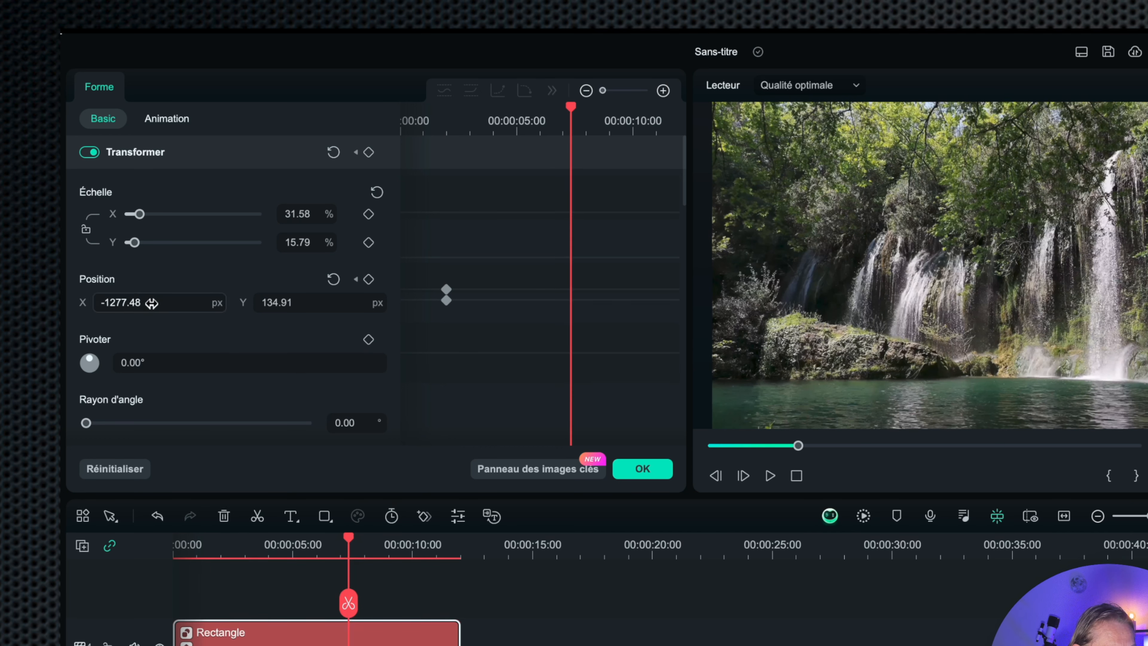
drag(152, 302, 317, 302)
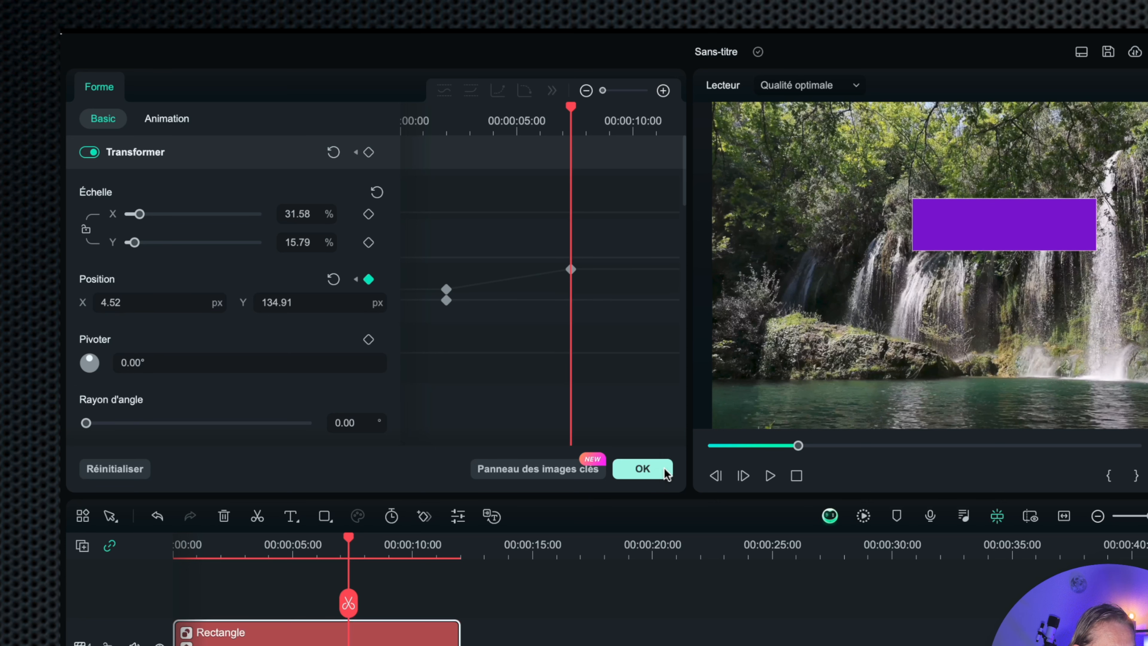
click(642, 468)
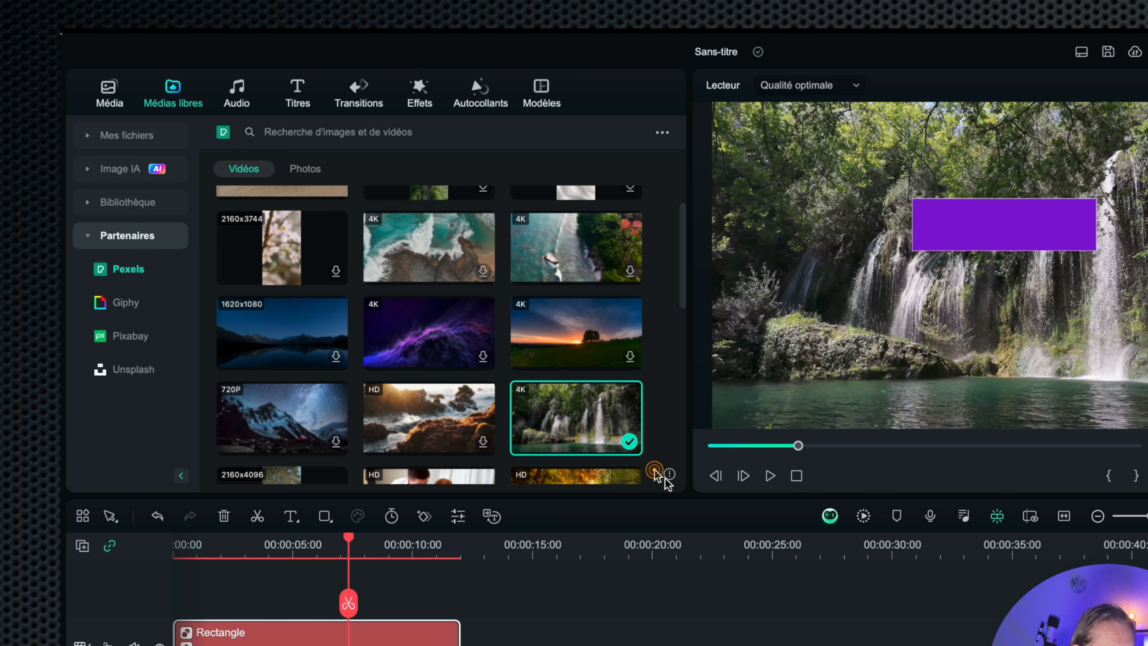
- Play the timeline from the start to check the rectangle's position animation, and stop shortly after the second keyframe
click(187, 548)
key(space)
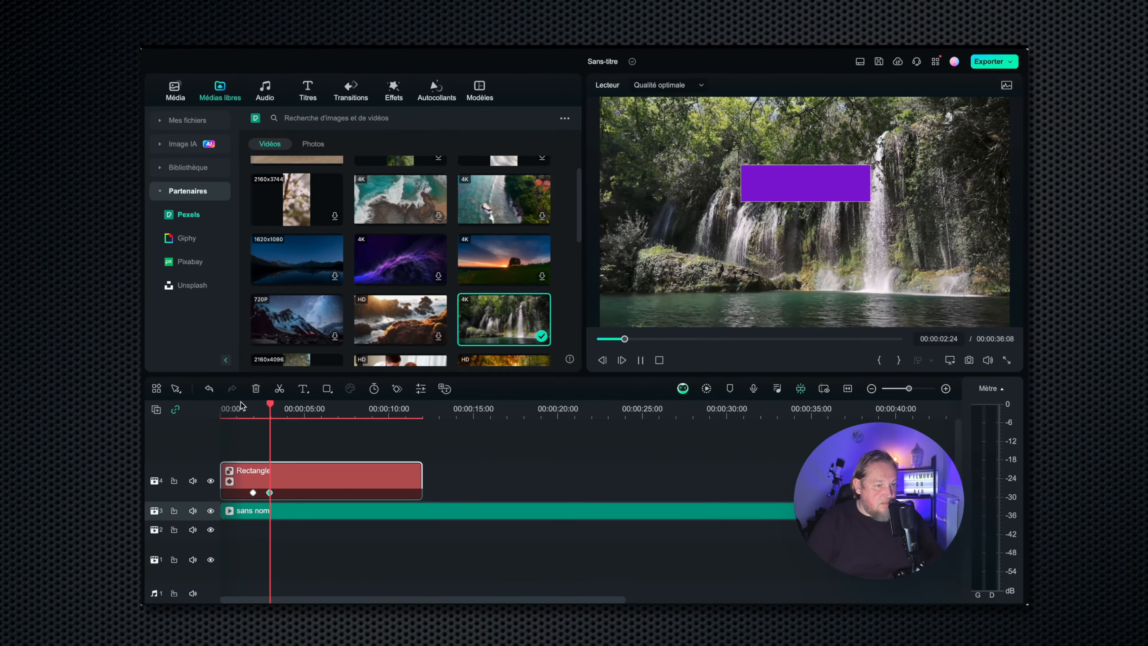
key(space)
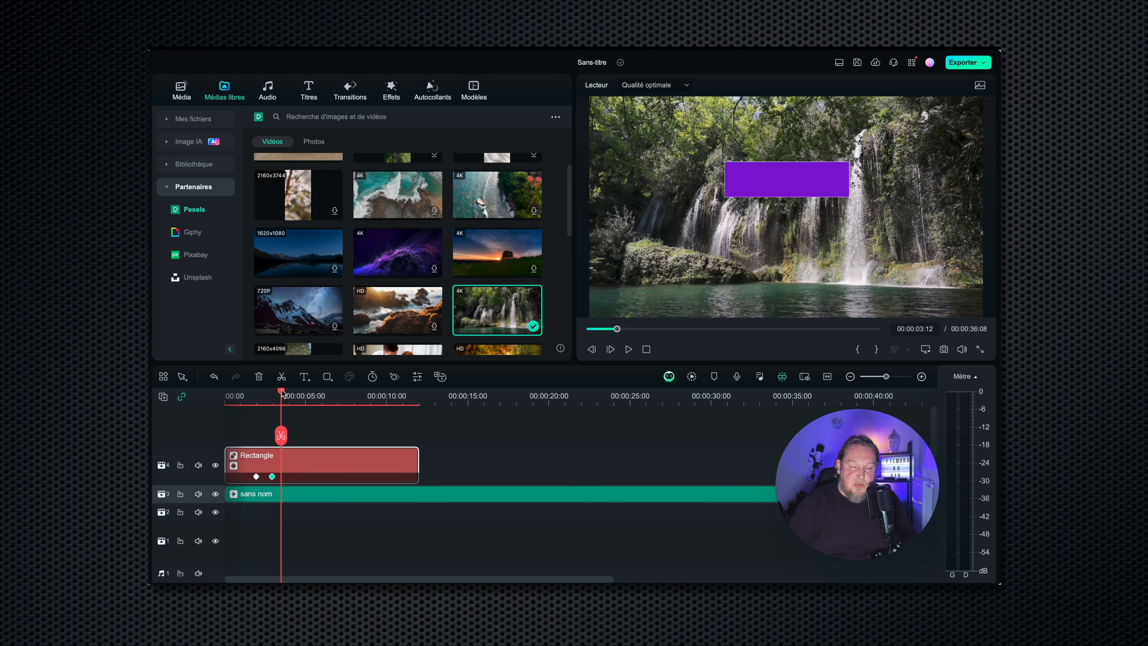
- Turn on the timeline's preview mode and scrub the playhead to about 6.5 seconds over the Rectangle clip
drag(281, 392, 267, 410)
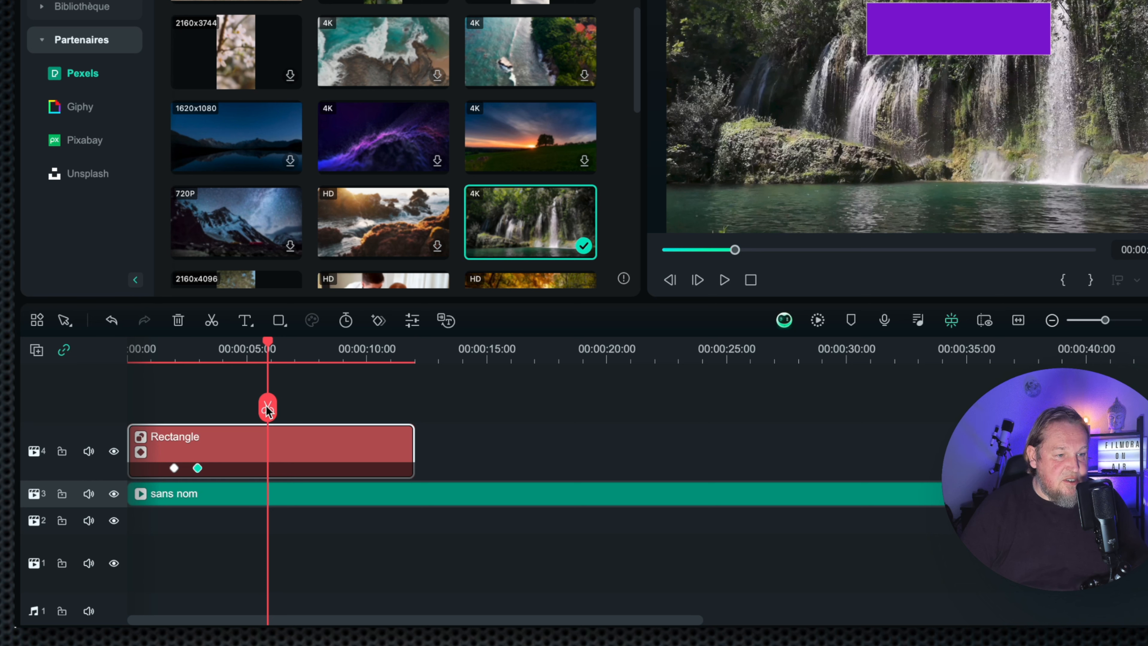
click(984, 321)
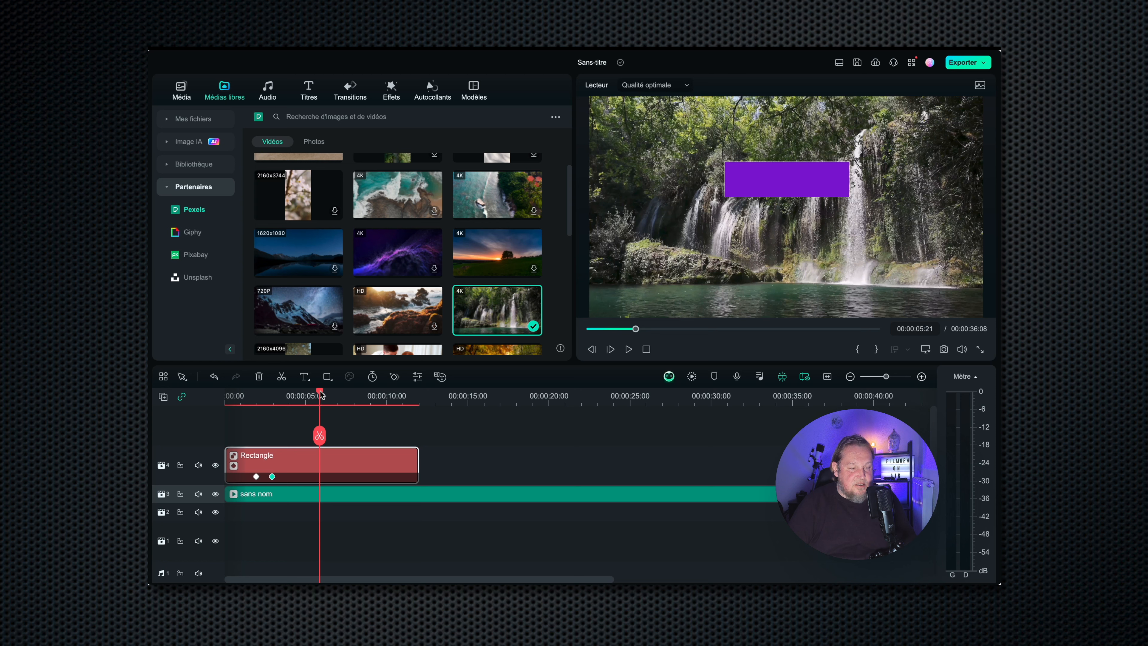
mouse_move(319, 395)
mouse_down()
mouse_move(472, 395)
mouse_move(318, 395)
mouse_move(357, 395)
mouse_move(333, 396)
mouse_up()
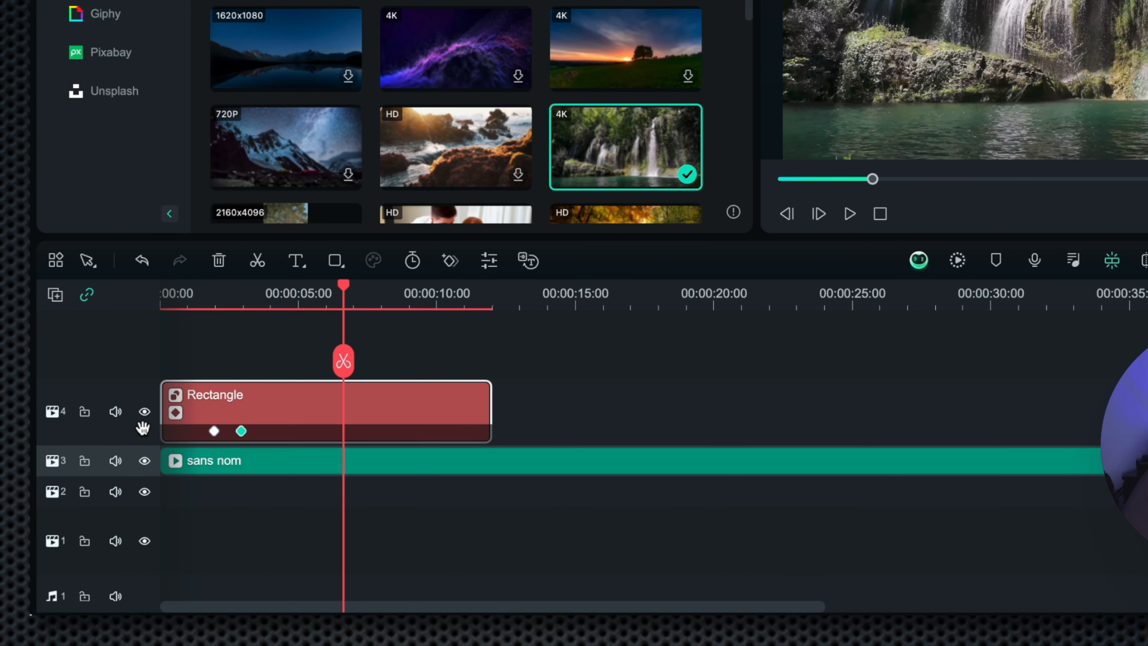
- Hide and show track 4 again, and place a copy of the Rectangle clip on it starting at about 14 seconds
click(145, 412)
click(145, 412)
drag(357, 410, 750, 410)
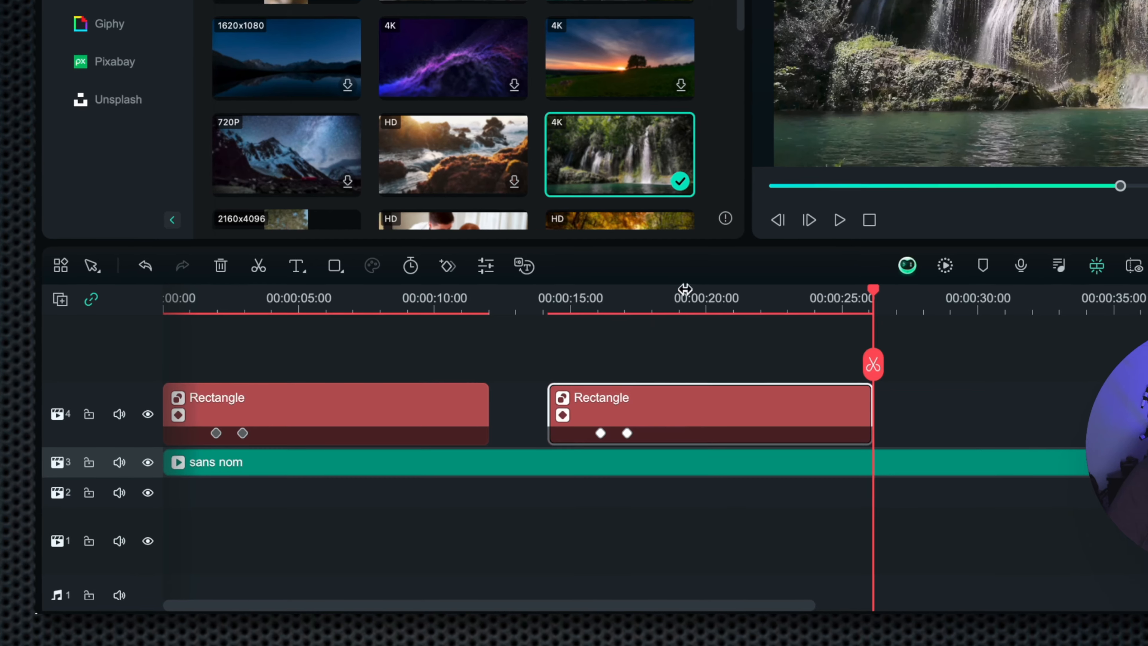
- Scrub through the original and copied Rectangle clips to check the animation, and park the playhead at about 20 seconds
click(692, 287)
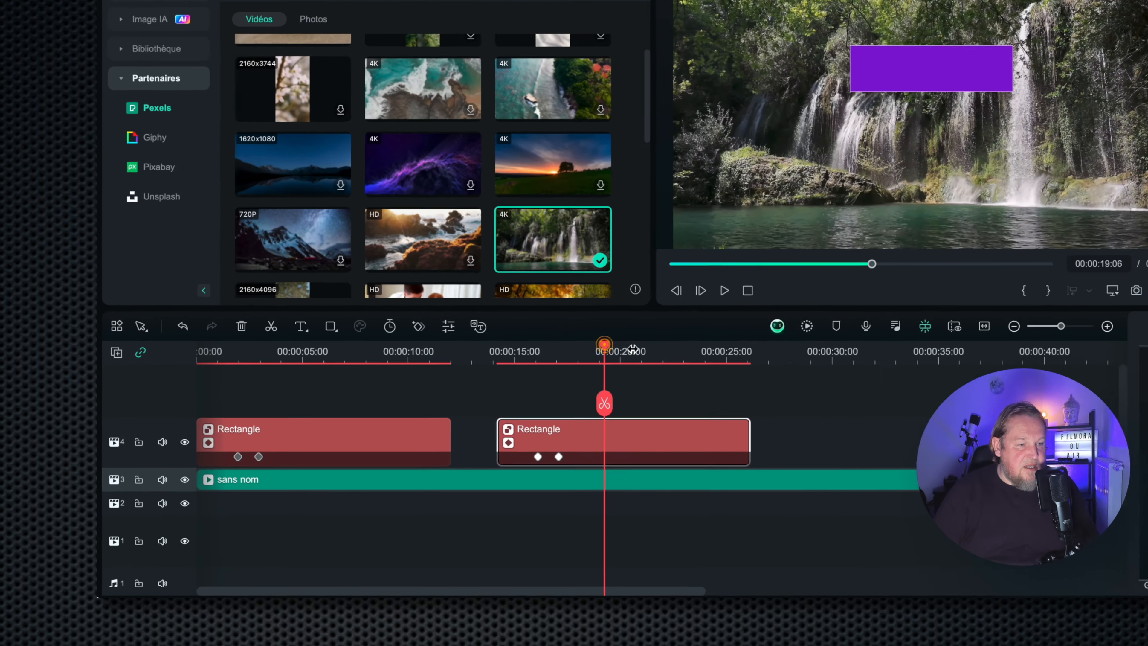
drag(692, 287, 653, 294)
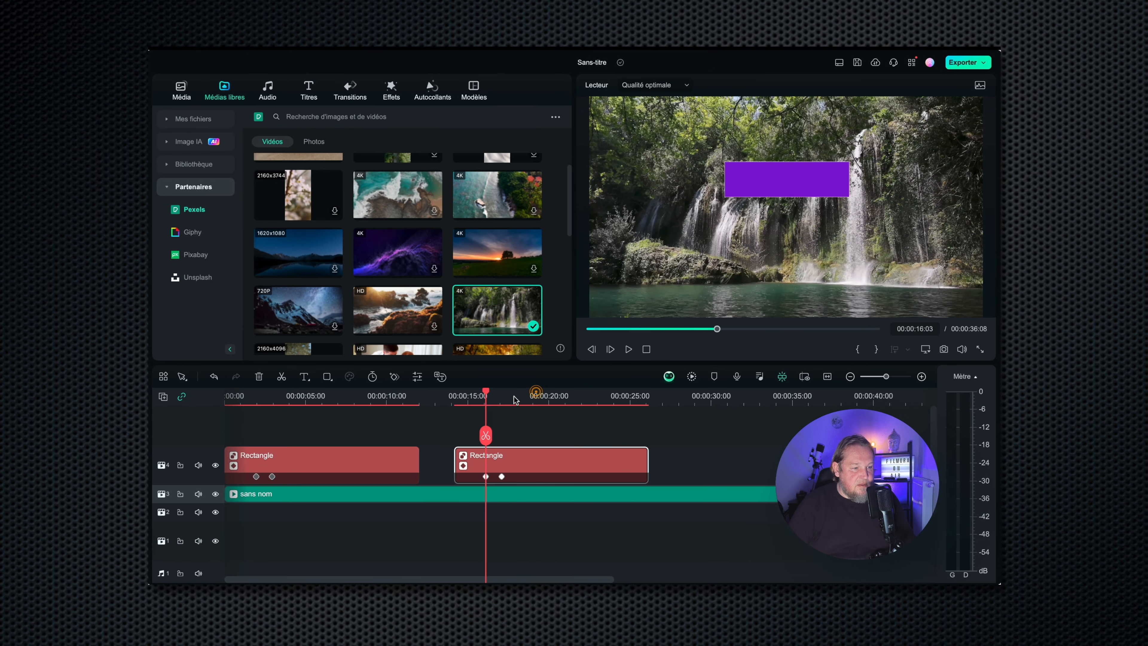
drag(486, 393, 349, 396)
click(548, 397)
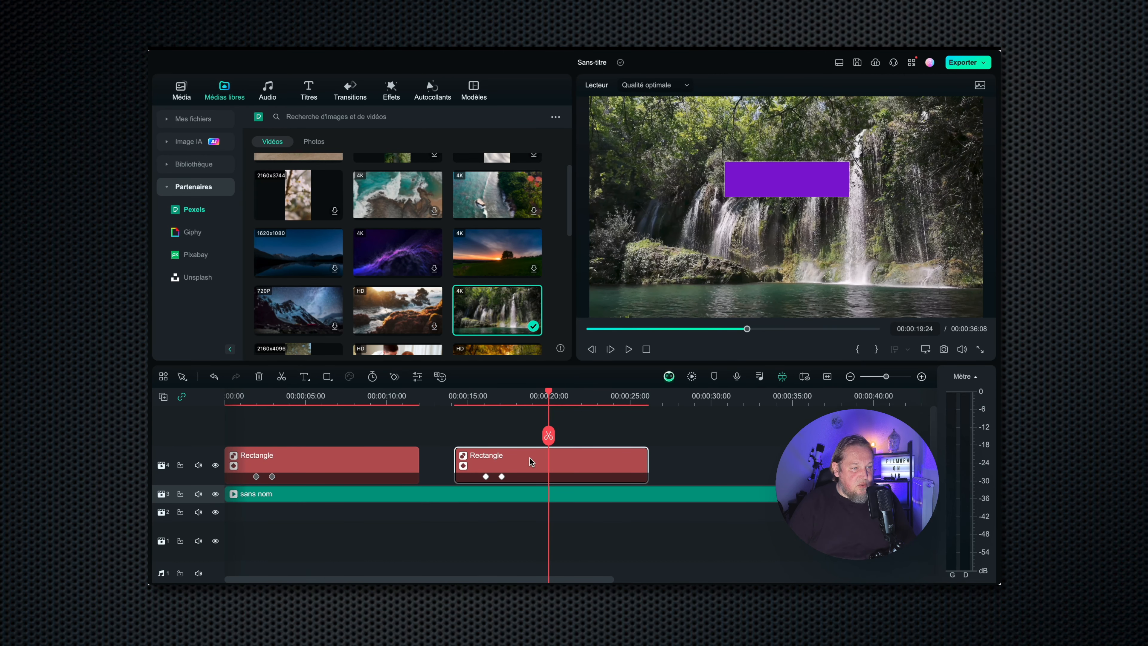
- Disable the copied Rectangle clip on track 4, check the preview around 20 seconds, and enable the clip again
right_click(530, 458)
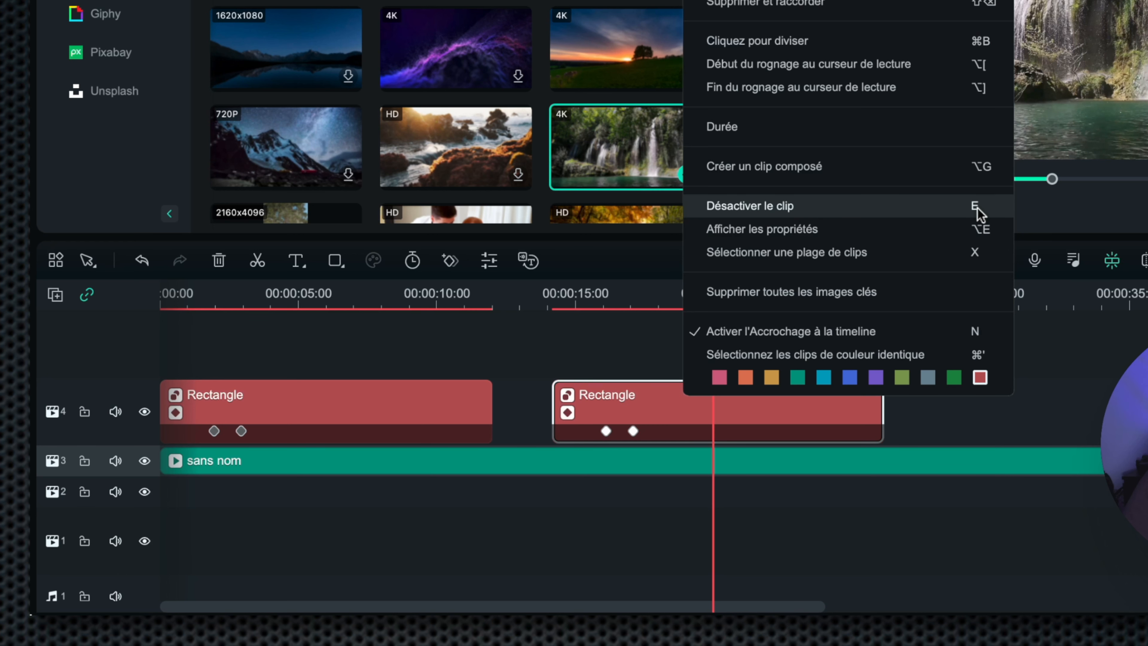
click(792, 205)
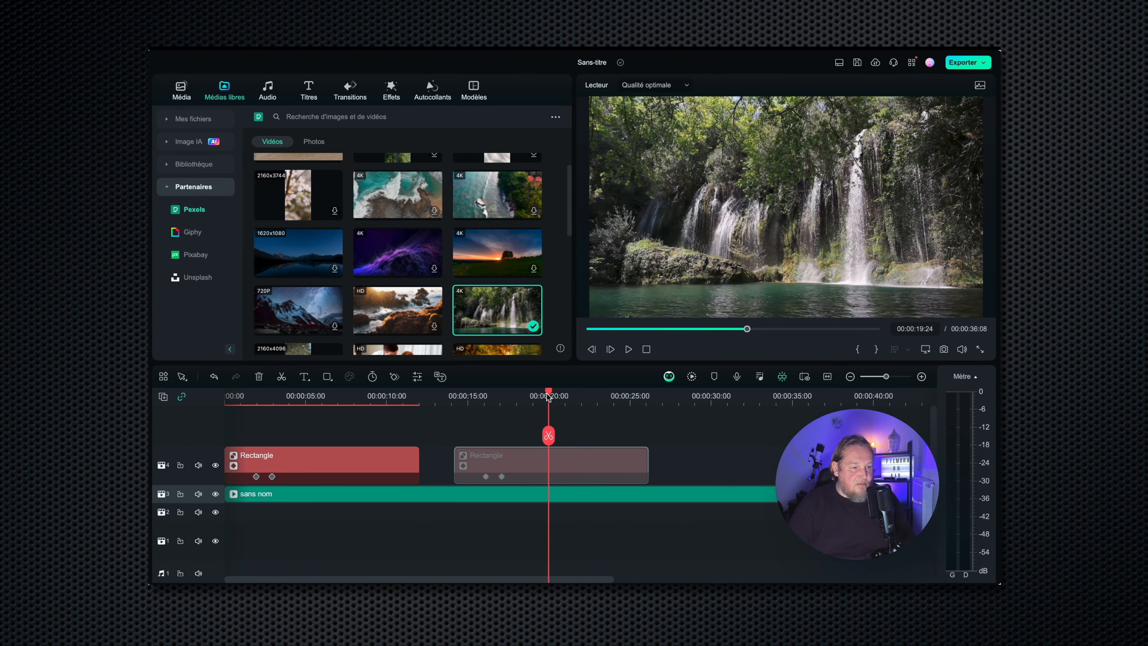
mouse_move(545, 392)
mouse_down()
mouse_move(446, 396)
mouse_move(690, 396)
mouse_move(410, 396)
mouse_move(574, 397)
mouse_move(448, 396)
mouse_move(538, 398)
mouse_move(544, 410)
mouse_up()
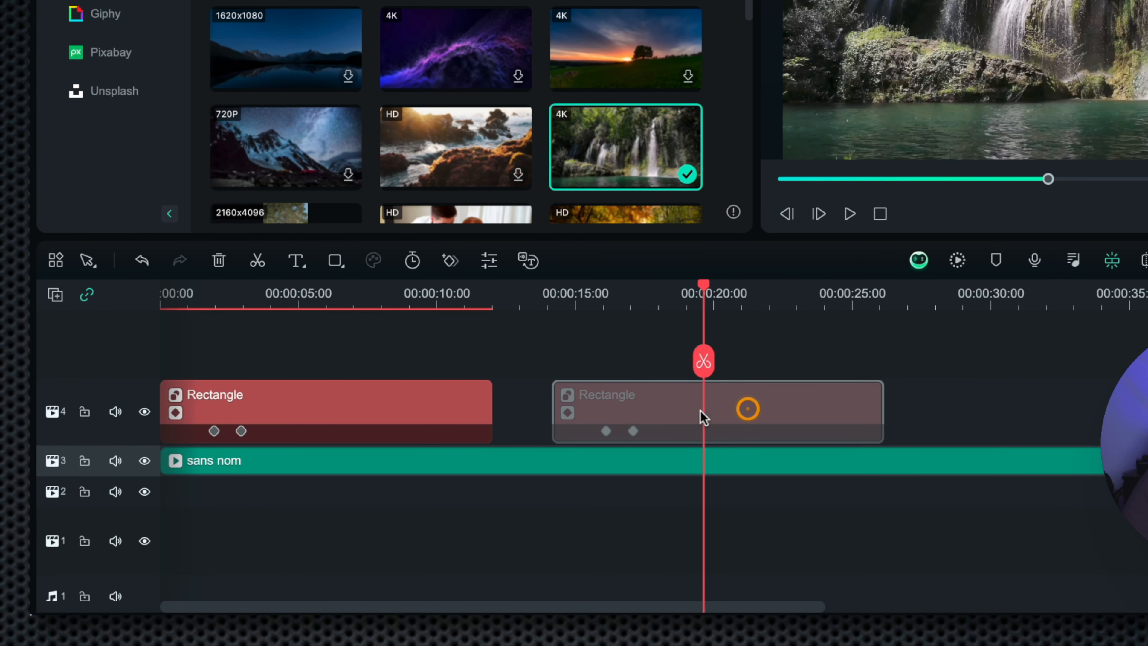
right_click(751, 413)
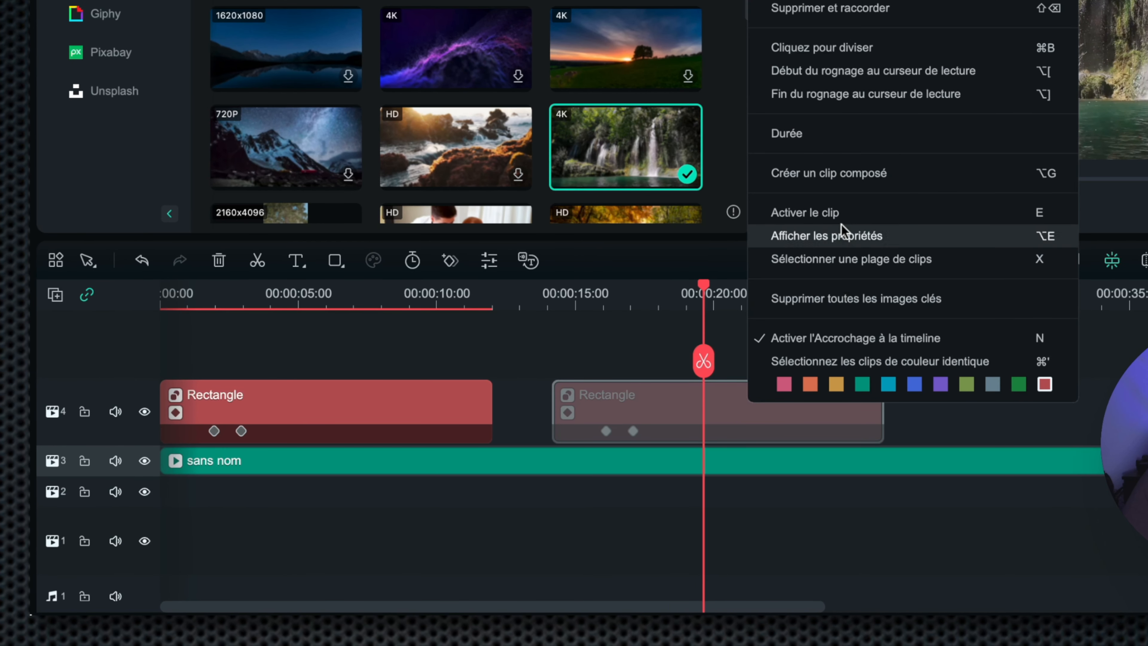
click(659, 420)
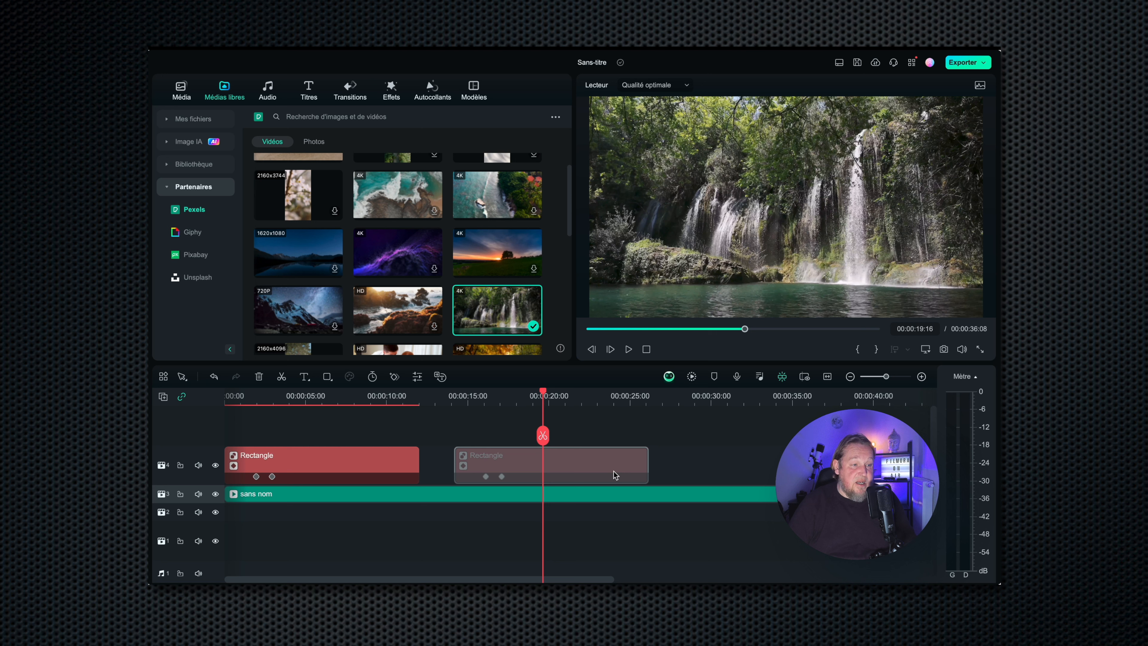
key(e)
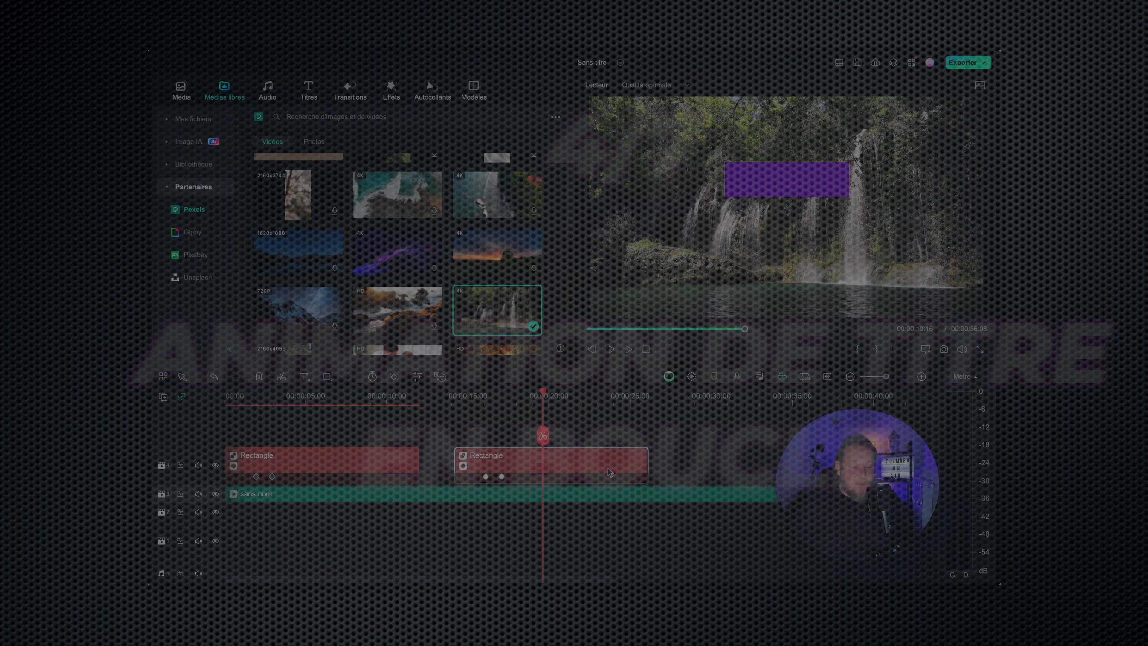
- Add a quick text title on track 4 right after the copied Rectangle clip, at about 26 seconds
click(648, 397)
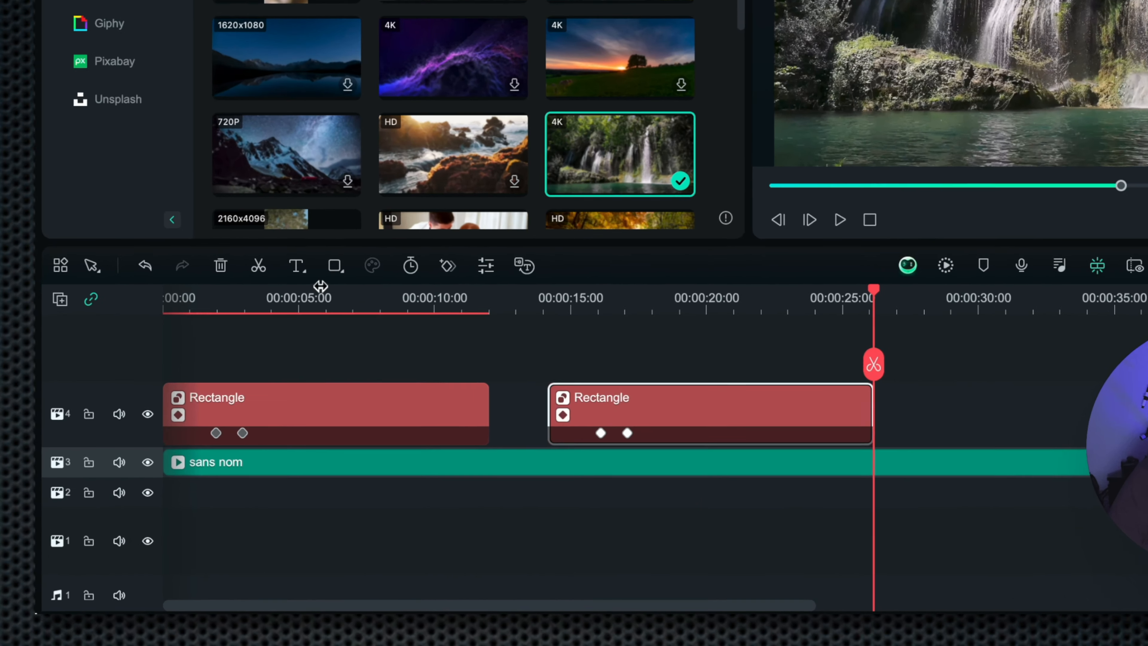
click(298, 266)
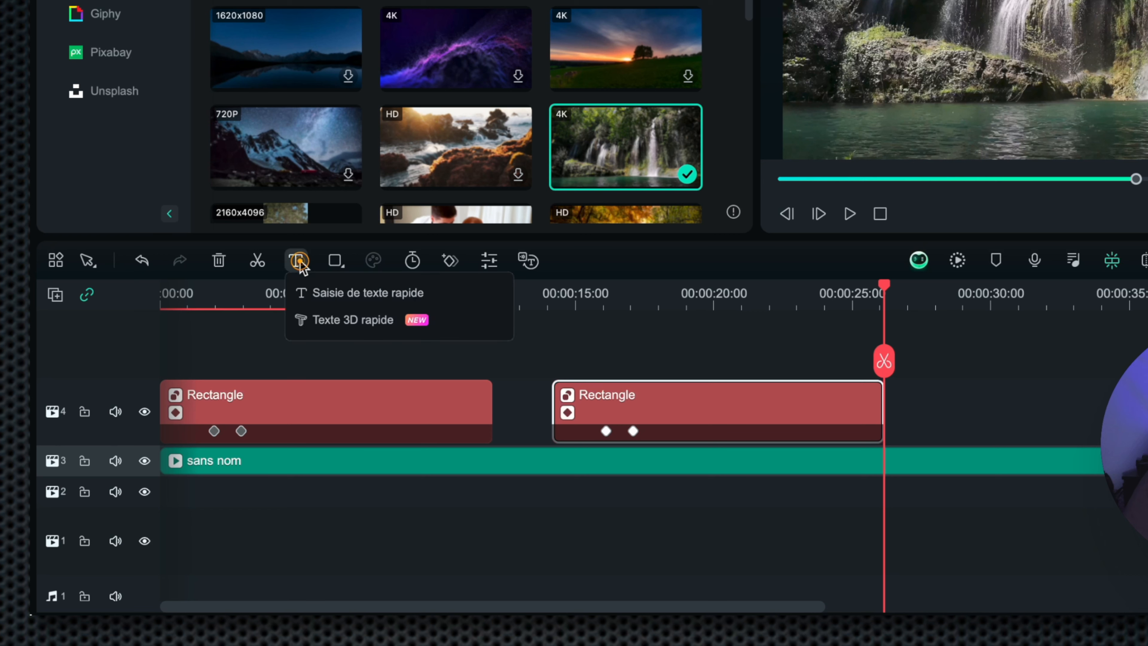
click(326, 289)
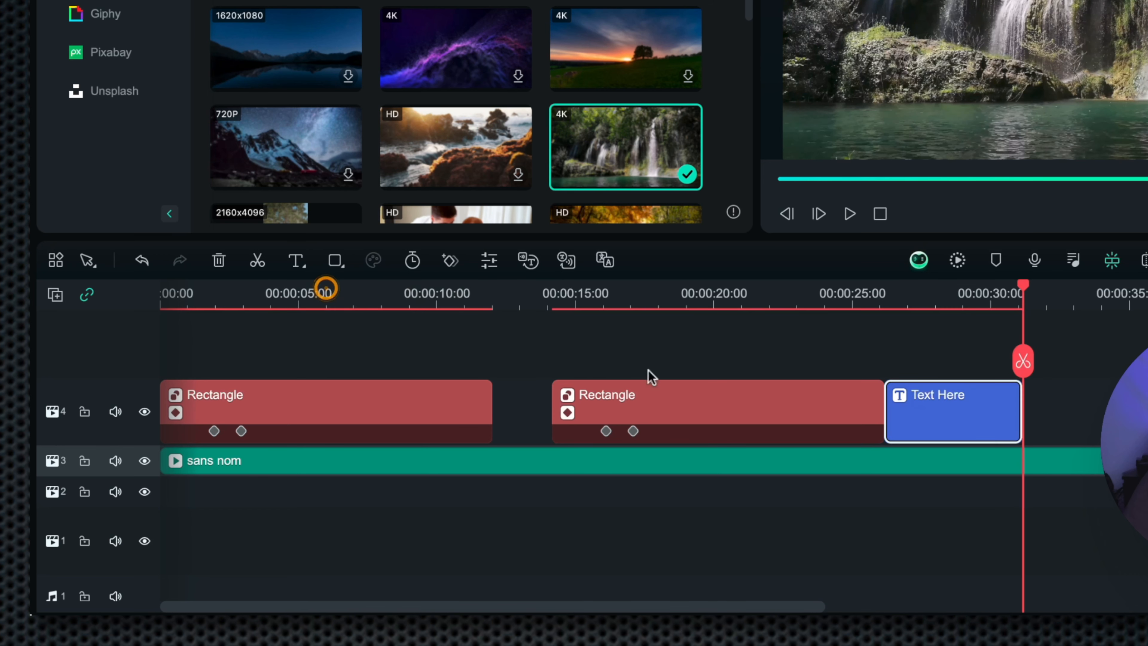
- Open the new title clip's text settings and replace its placeholder text with "Cascade"
double_click(979, 419)
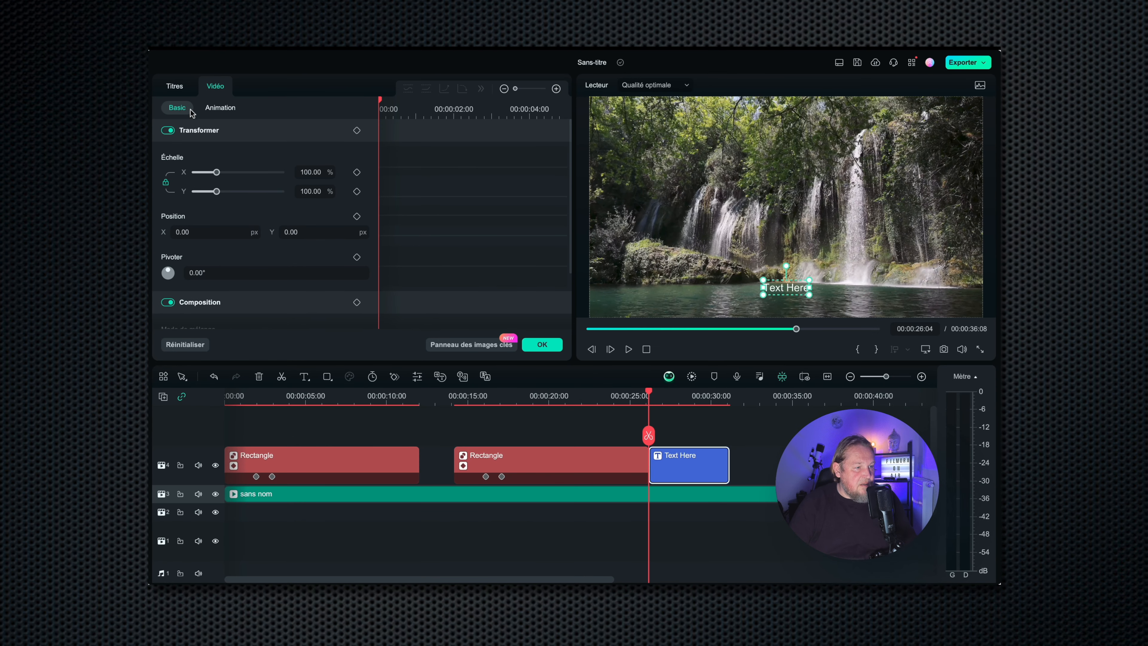
click(178, 91)
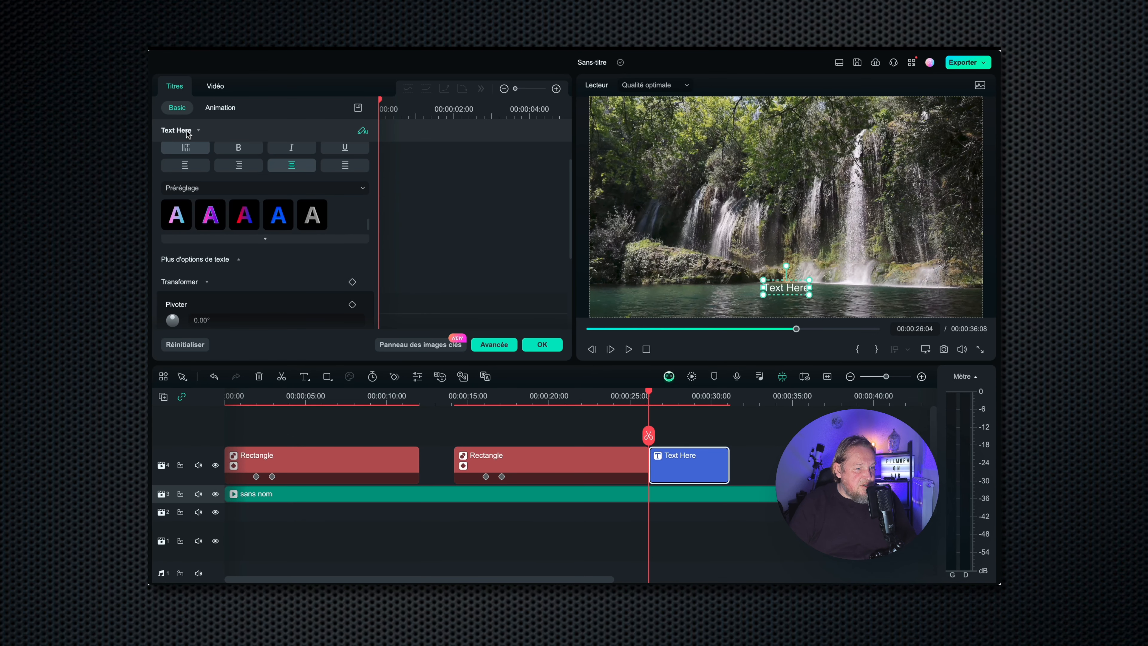
scroll(191, 133, up, 3)
triple_click(195, 158)
text(Cascade)
- Set the Cascade title to Arizonia Regular at size 150 and move it up to the middle of the frame
click(217, 206)
click(213, 379)
click(266, 206)
click(251, 283)
drag(796, 256, 795, 175)
- Change the Cascade title's text colour to a light yellow-green
scroll(265, 244, down, 1)
click(289, 188)
click(357, 219)
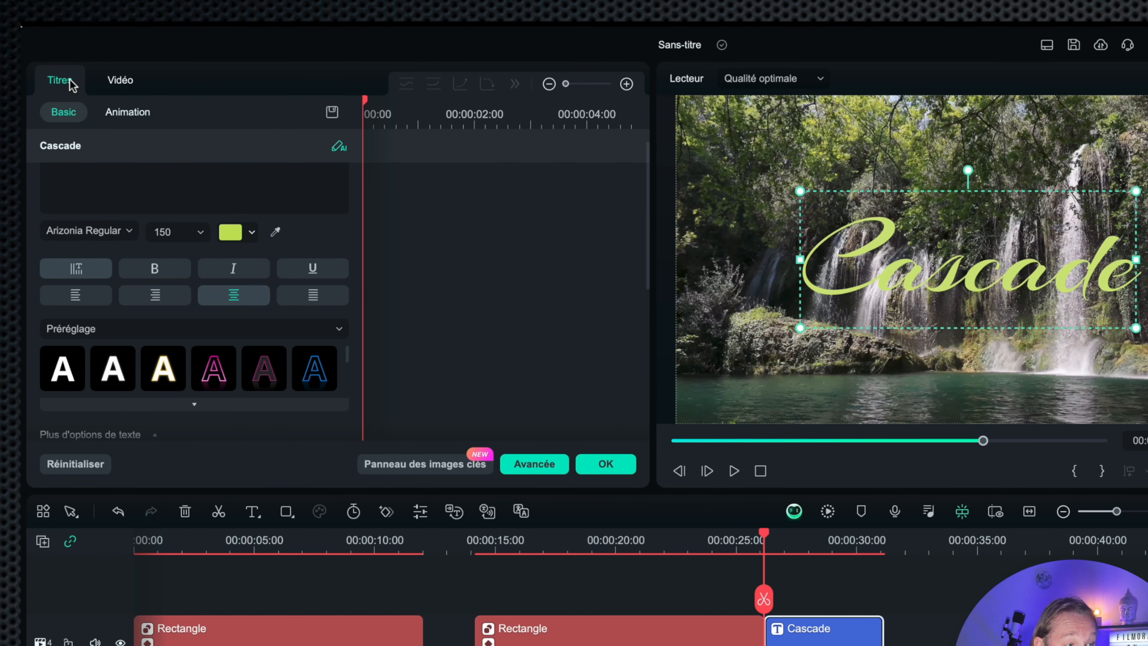
- Try the glowing orange loop animation on the Cascade title, then replace it with Bouncing and play the clip from its start
click(127, 112)
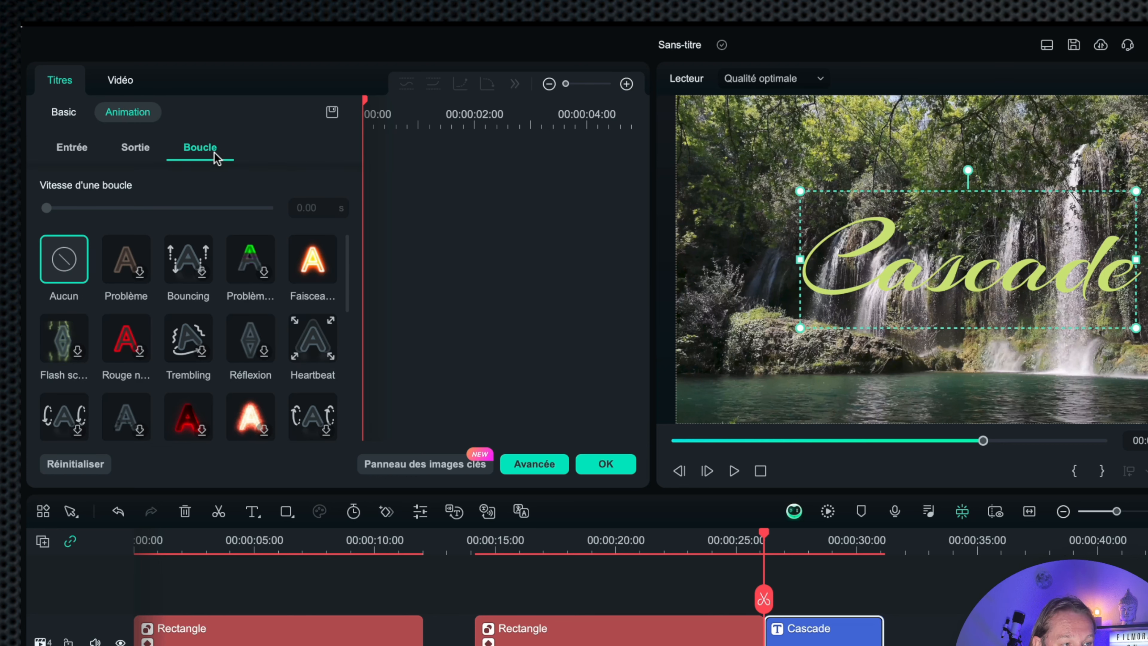
click(299, 289)
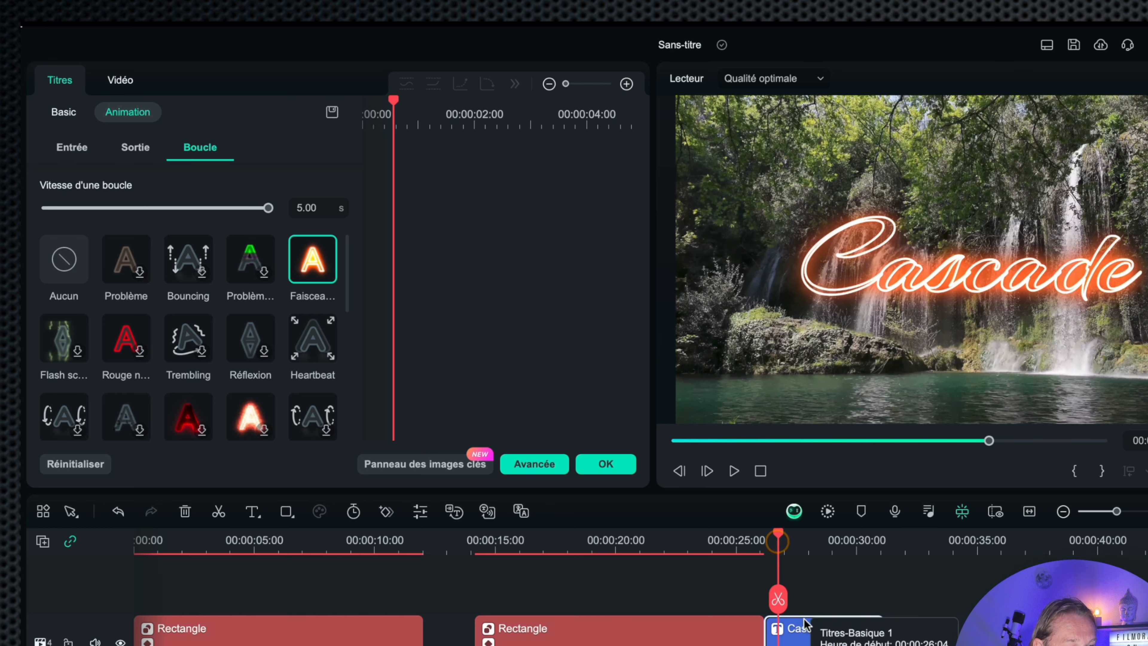
click(180, 263)
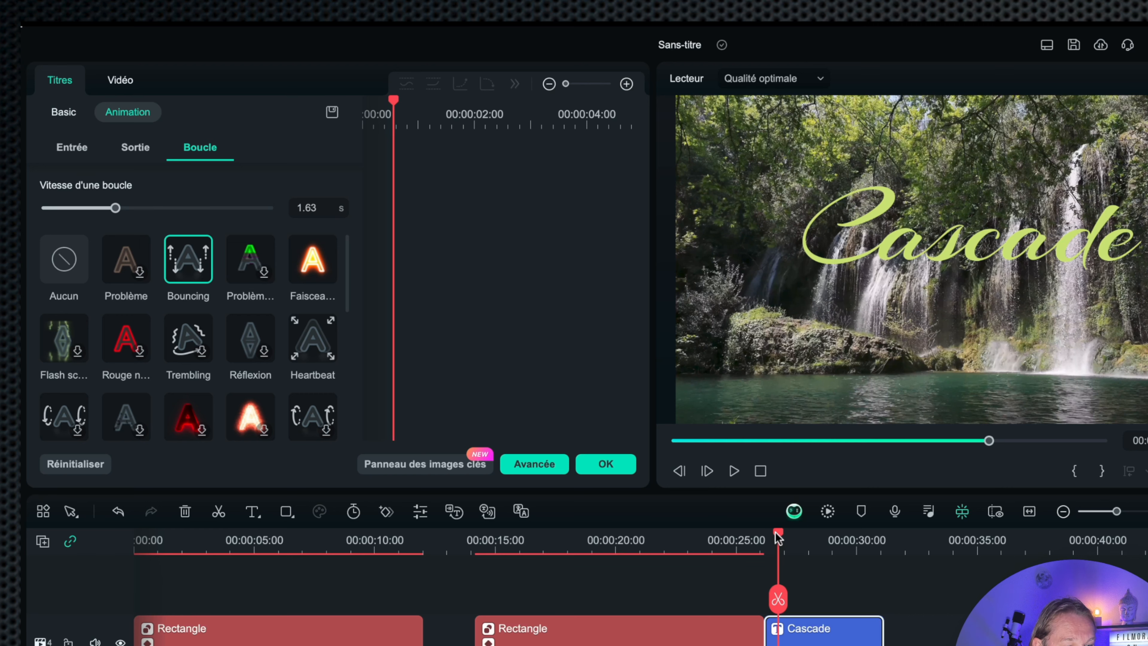
click(763, 538)
key(space)
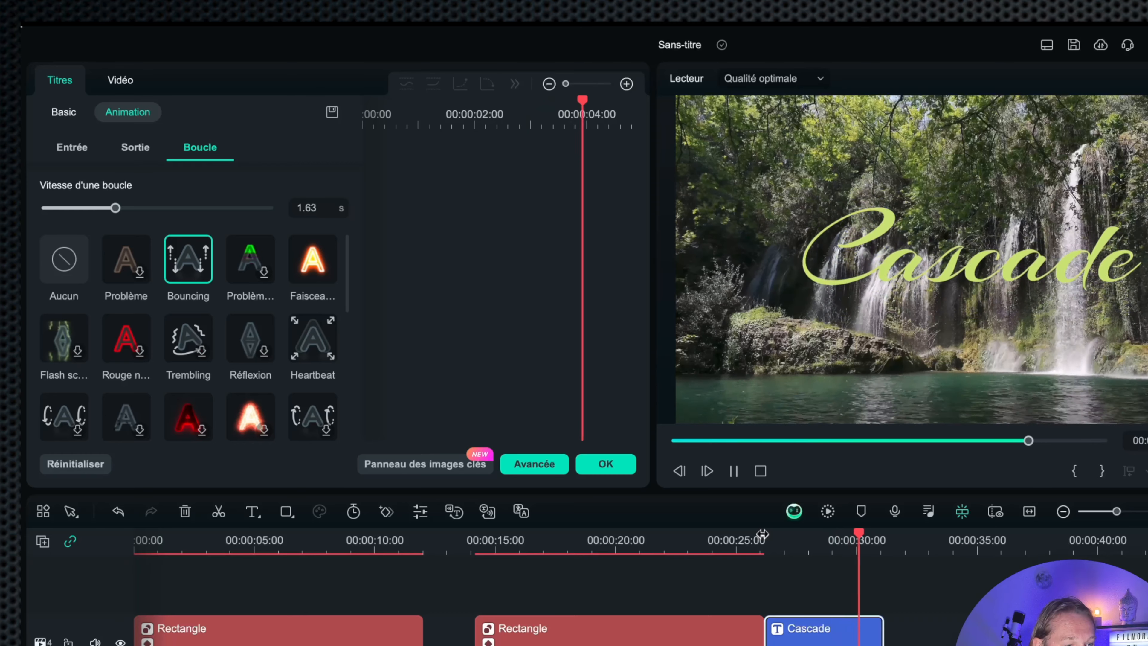
- Extend the Cascade title clip to the end of the waterfall video at about 36 seconds and scrub over its final part
drag(883, 632, 918, 633)
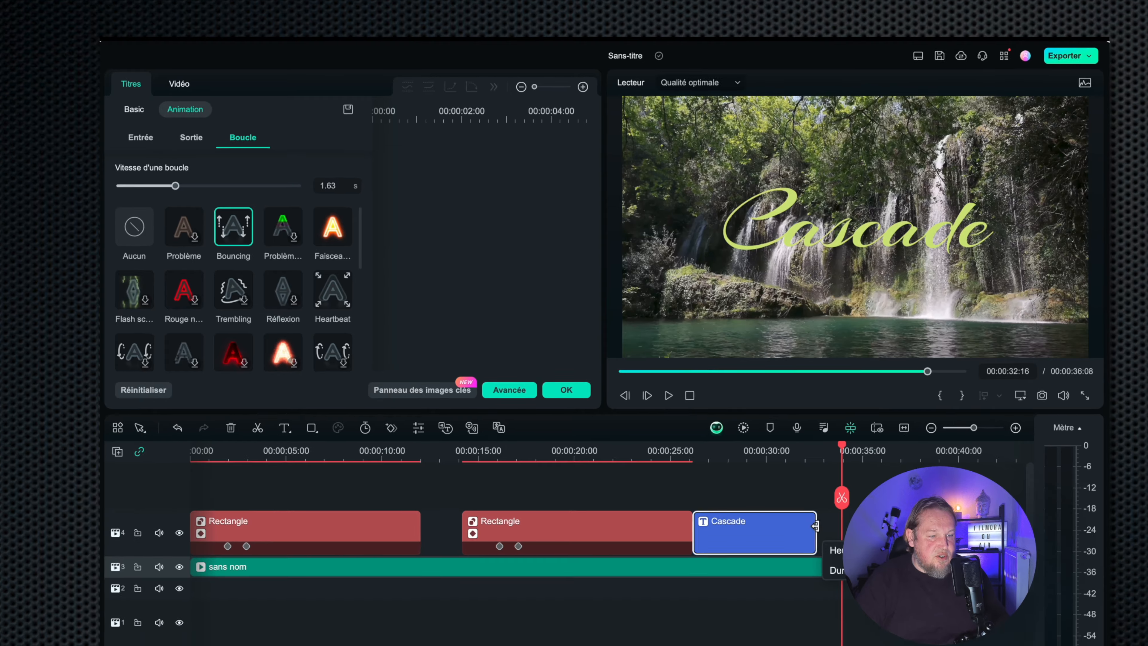
drag(815, 526, 889, 526)
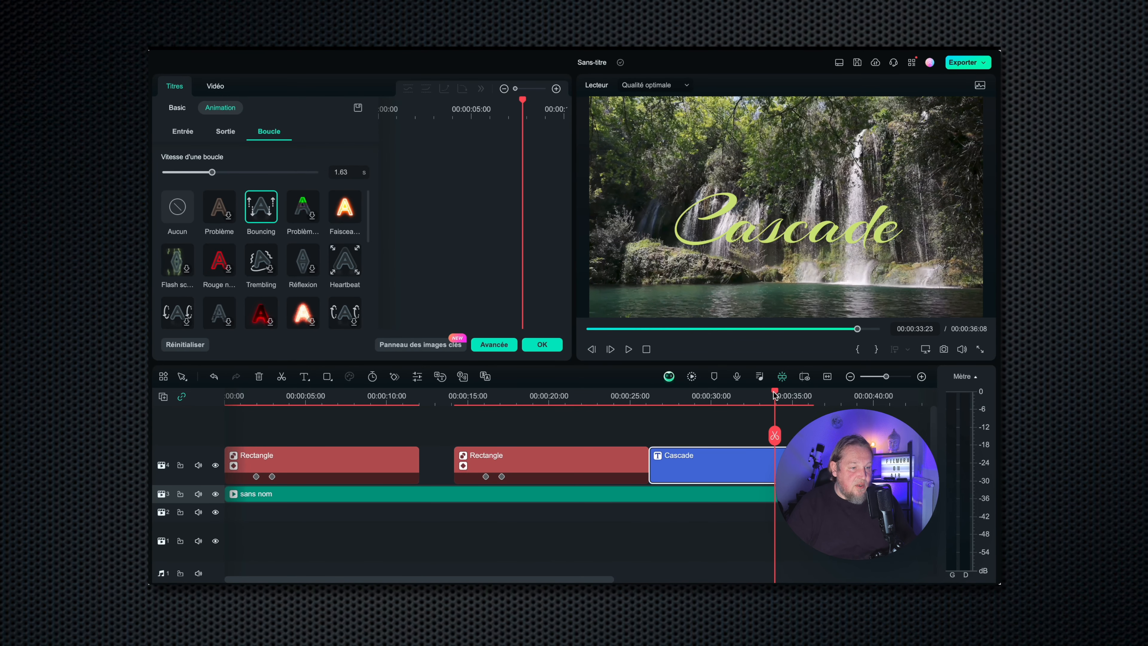
mouse_move(775, 395)
mouse_down()
mouse_move(653, 389)
mouse_move(788, 392)
mouse_up()
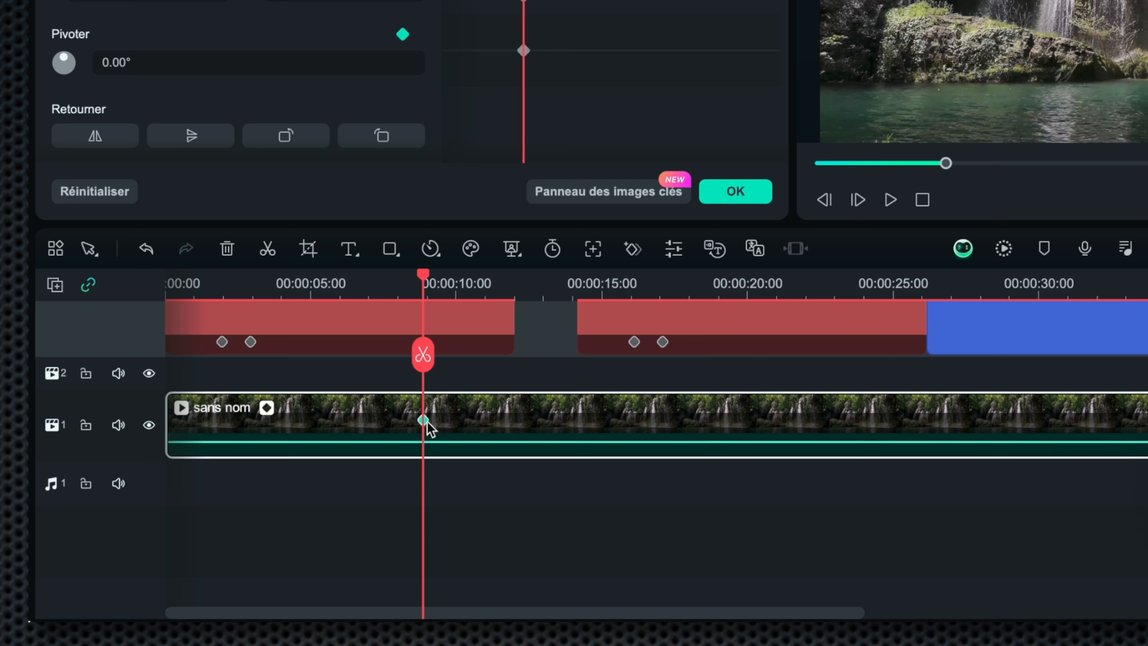
- Add keyframes to the waterfall clip on track 1 at about 14, 18.5, 25, 30.5, 33.5 and 28 seconds
double_click(571, 421)
double_click(701, 420)
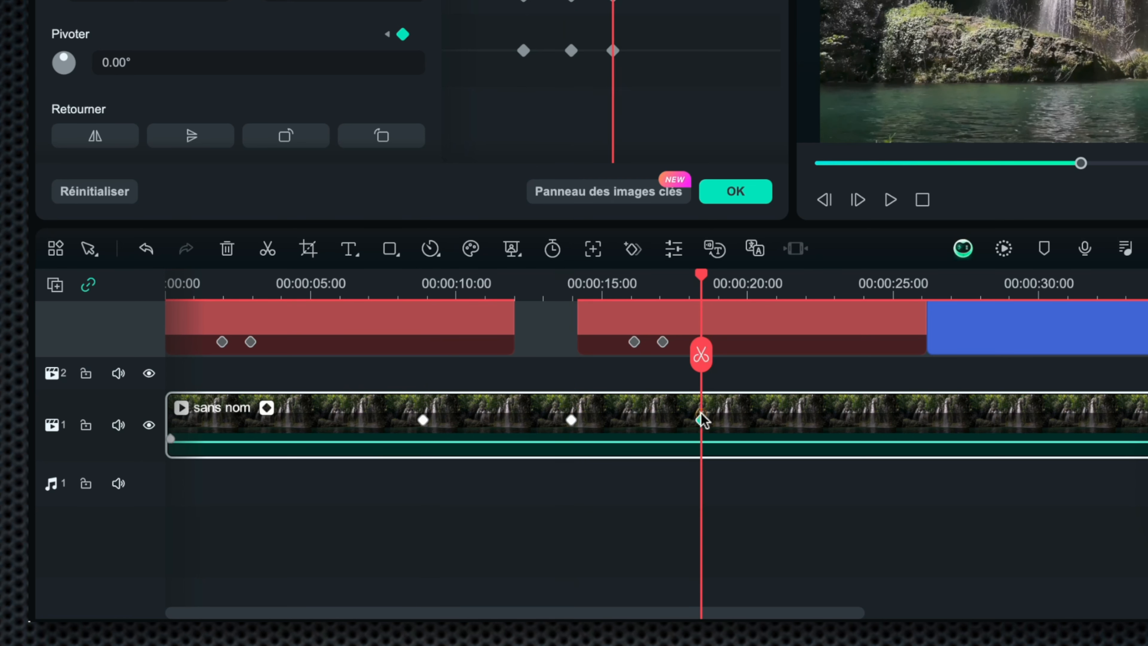
double_click(889, 421)
double_click(1054, 421)
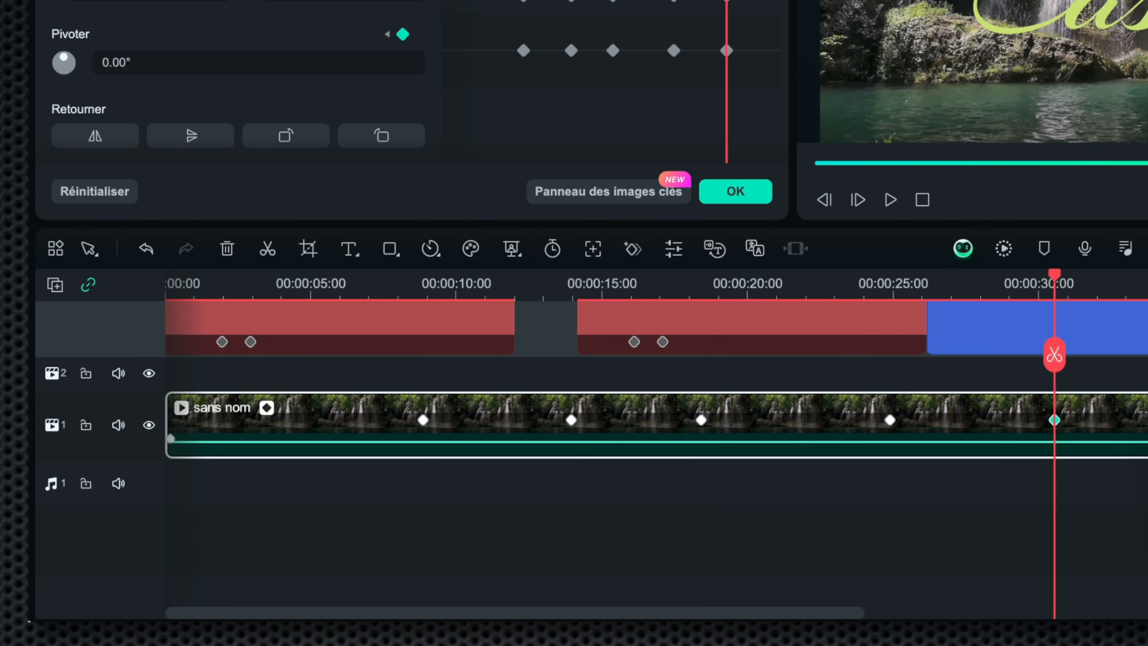
double_click(1146, 421)
double_click(981, 421)
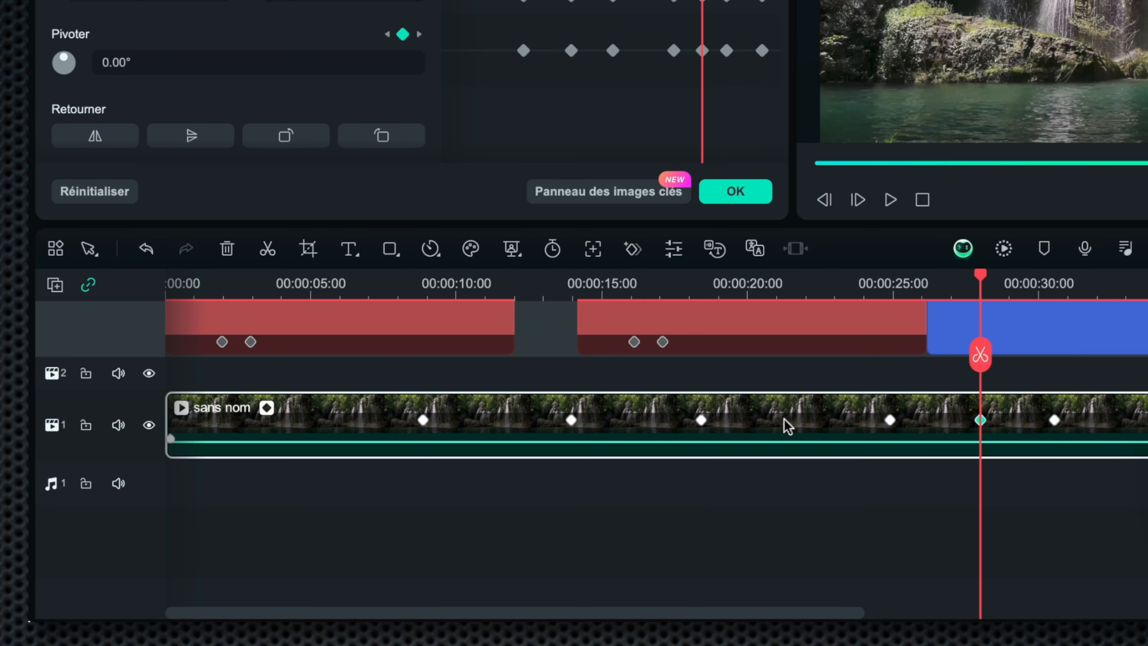